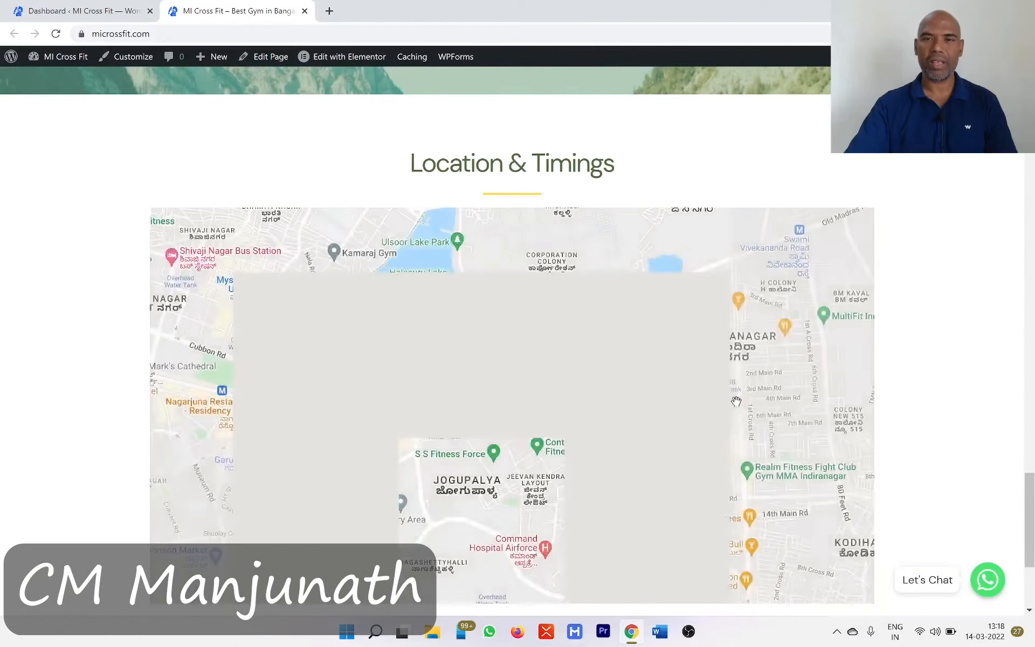
- Open the gym's home page for editing in Elementor and turn on responsive mode
{"action": "scroll", "coordinate": [737, 404], "scroll_direction": "up", "scroll_amount": 15}
{"action": "scroll", "coordinate": [736, 402], "scroll_direction": "up", "scroll_amount": 15}
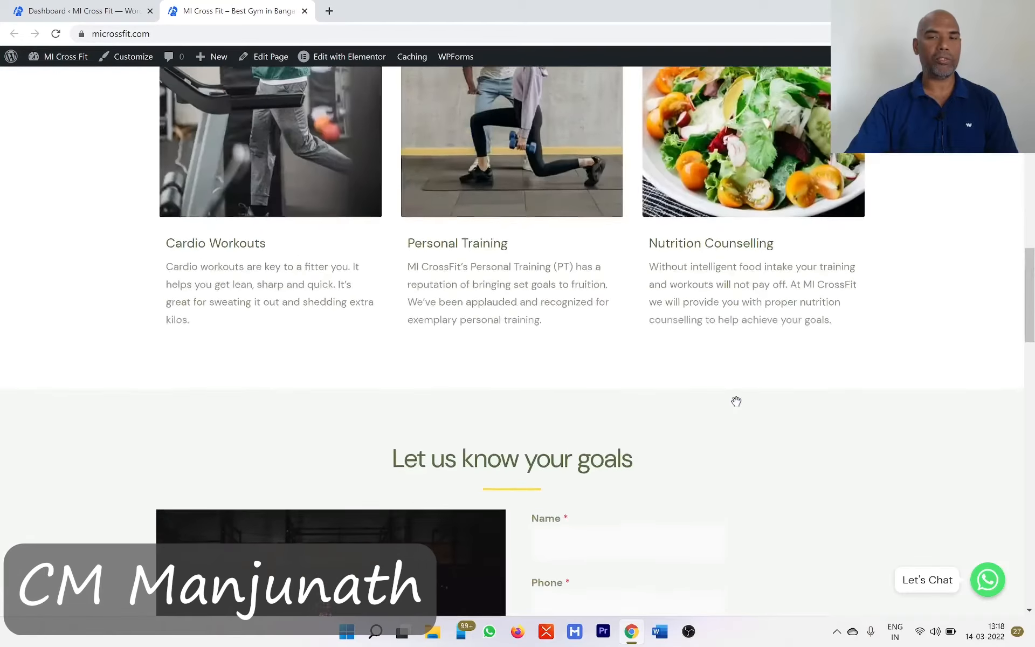
{"action": "scroll", "coordinate": [736, 402], "scroll_direction": "up", "scroll_amount": 1}
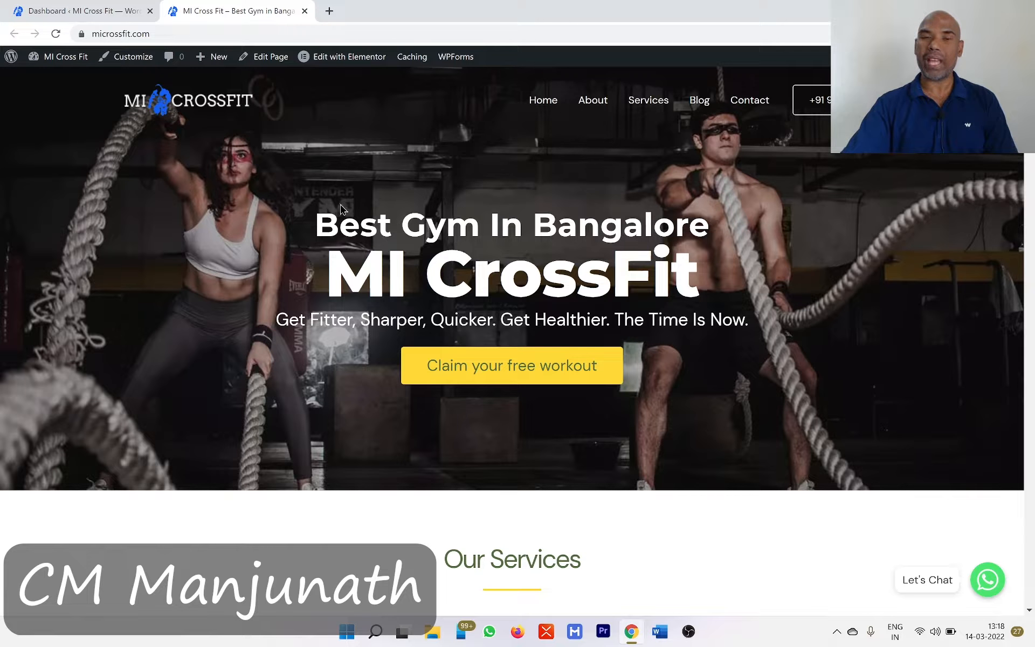
{"action": "mouse_move", "coordinate": [345, 67]}
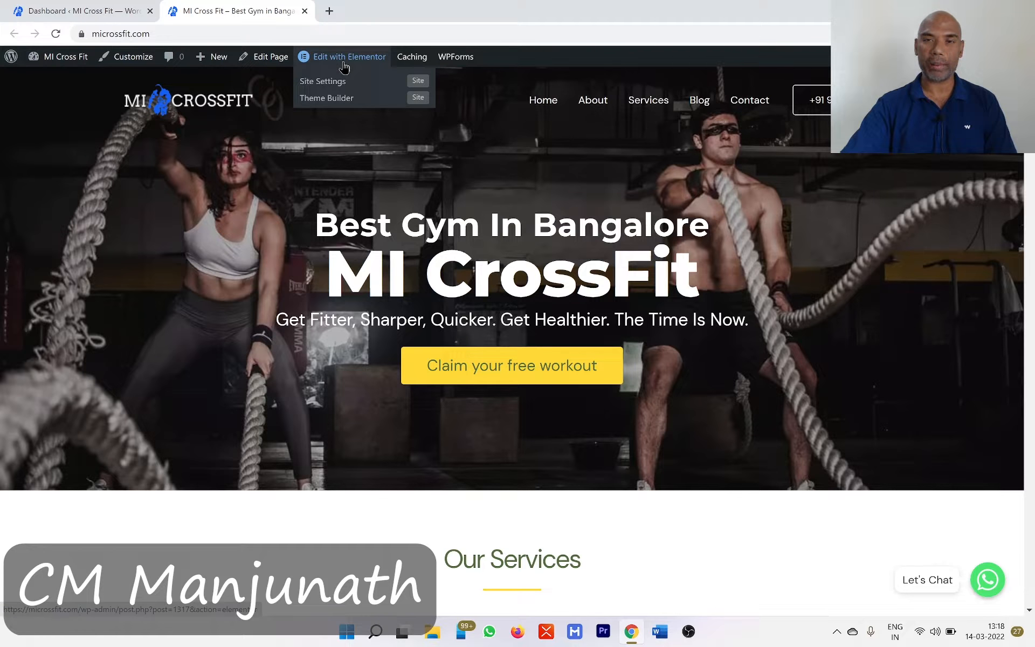
{"action": "left_click", "coordinate": [344, 67]}
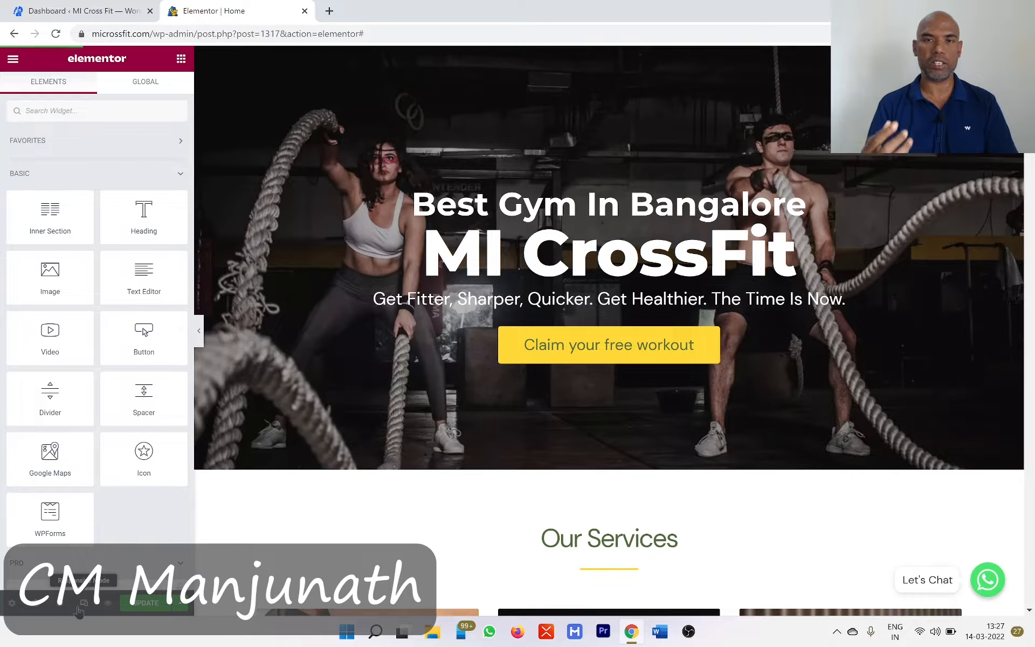
{"action": "left_click", "coordinate": [81, 607]}
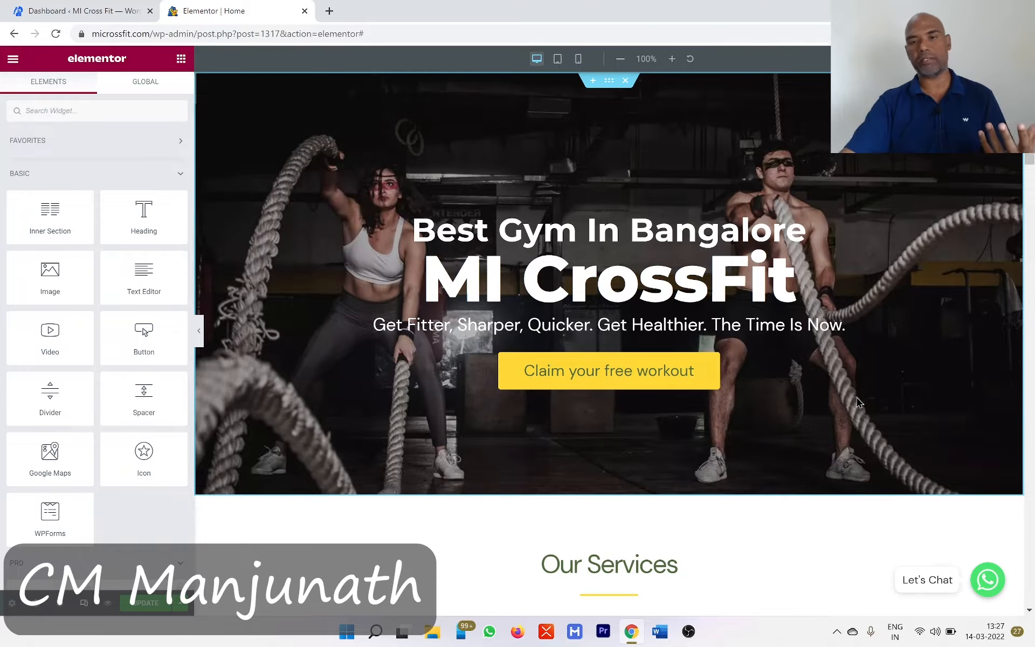
- Examine the whole home page in the desktop layout, from the hero section down to the footer
{"action": "scroll", "coordinate": [859, 403], "scroll_direction": "down", "scroll_amount": 12}
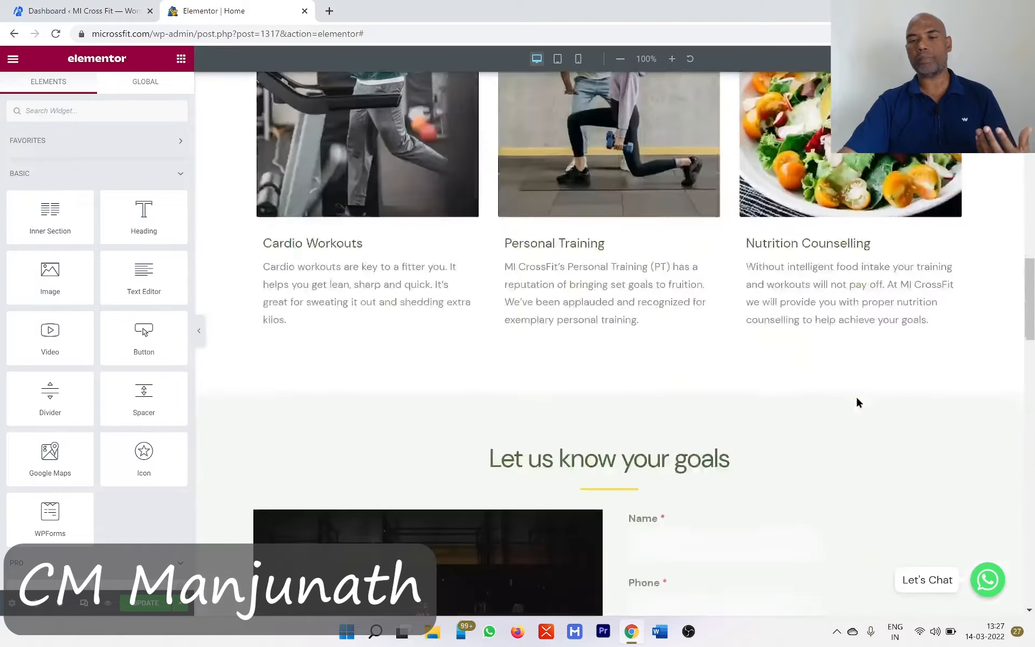
{"action": "scroll", "coordinate": [859, 402], "scroll_direction": "down", "scroll_amount": 20}
{"action": "scroll", "coordinate": [865, 453], "scroll_direction": "down", "scroll_amount": 8}
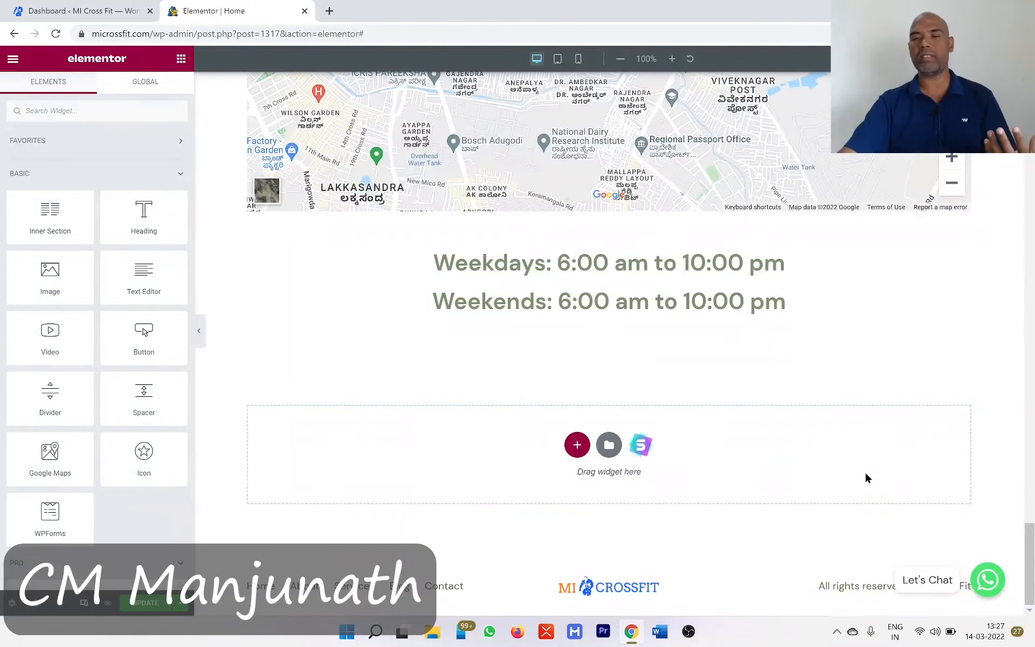
{"action": "scroll", "coordinate": [865, 478], "scroll_direction": "up", "scroll_amount": 20}
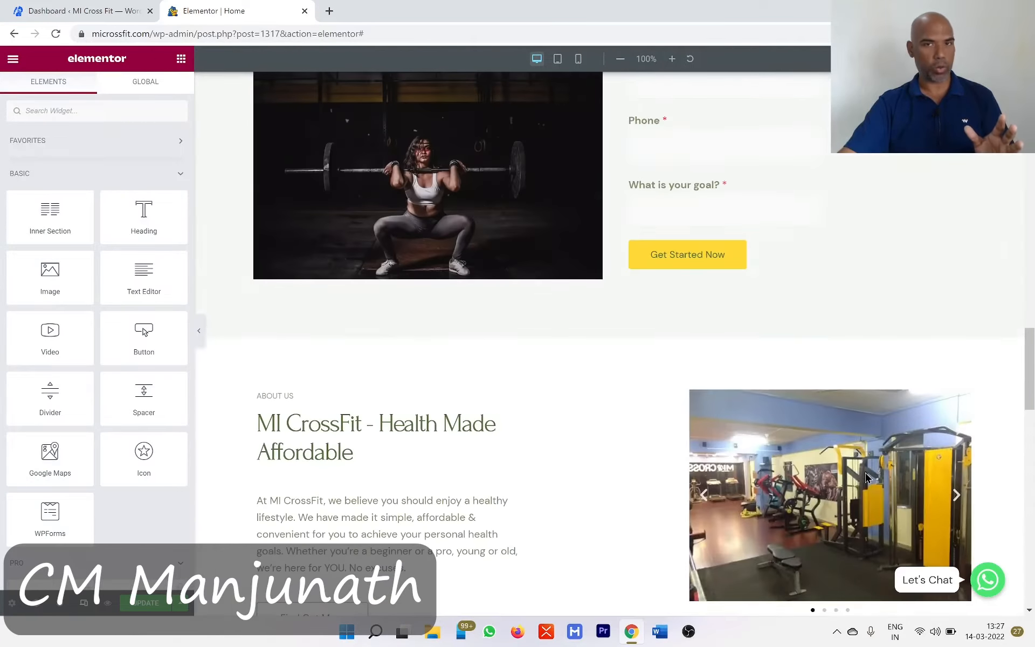
{"action": "scroll", "coordinate": [866, 477], "scroll_direction": "up", "scroll_amount": 15}
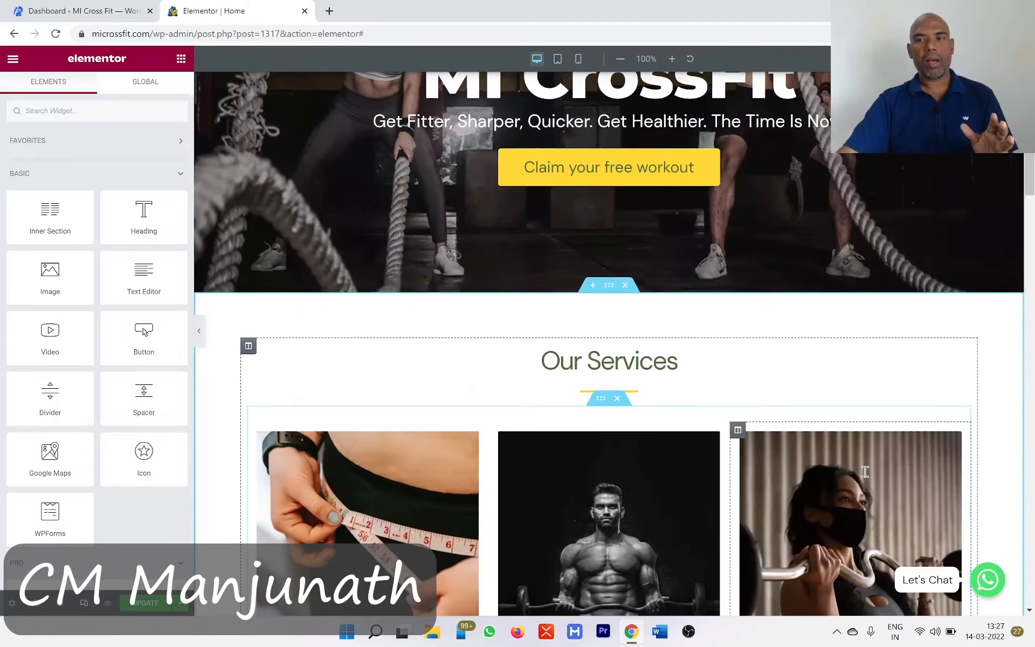
{"action": "scroll", "coordinate": [865, 472], "scroll_direction": "up", "scroll_amount": 4}
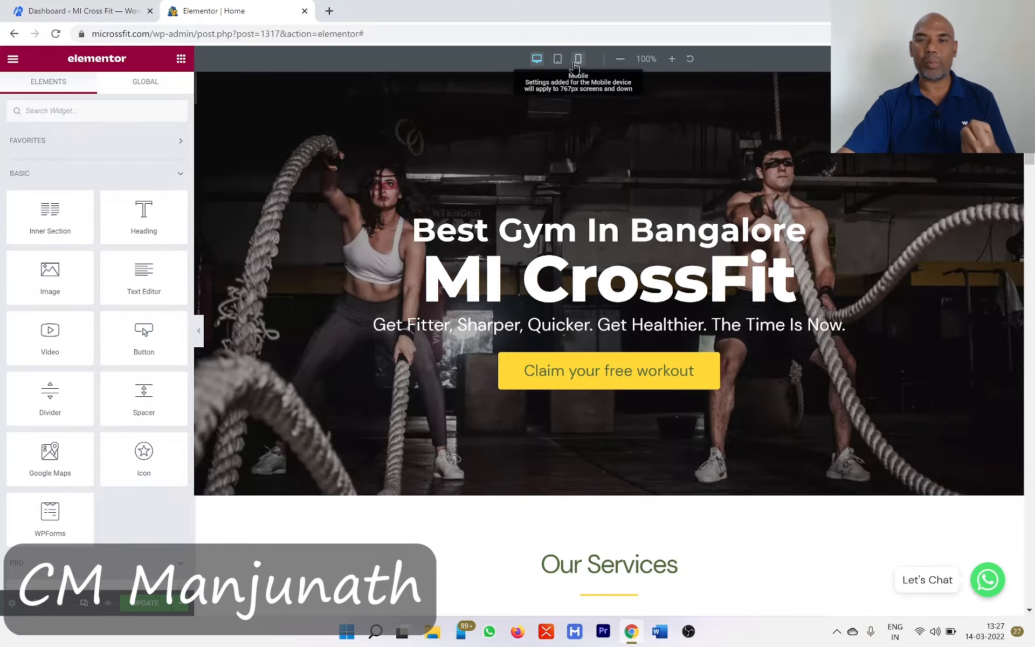
- Switch the preview to the tablet layout and examine the Our Services images and descriptions
{"action": "left_click", "coordinate": [558, 61]}
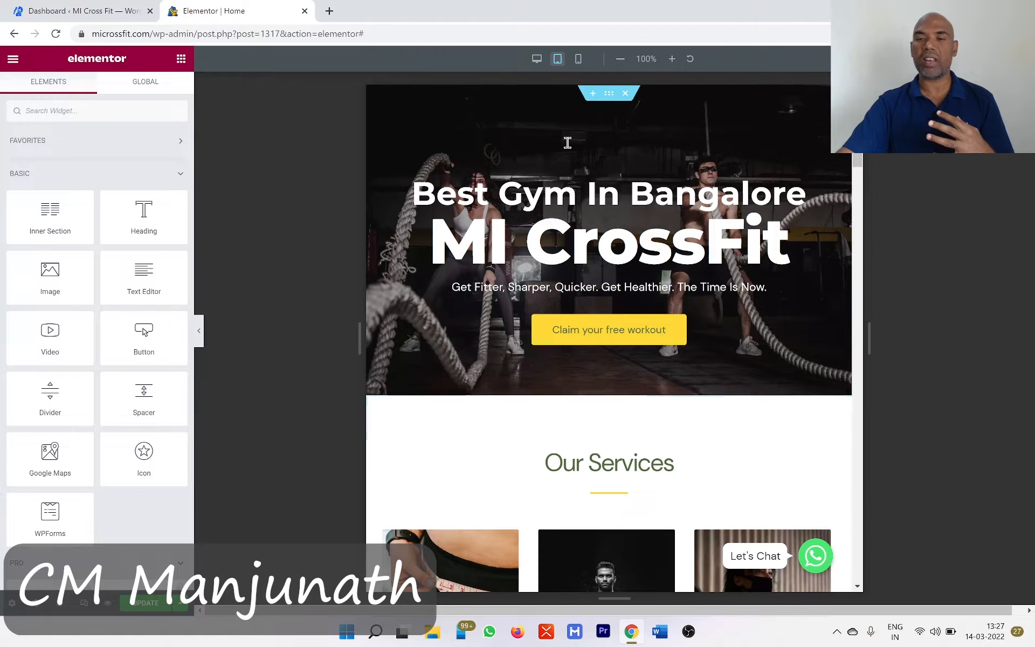
{"action": "scroll", "coordinate": [741, 355], "scroll_direction": "down", "scroll_amount": 3}
{"action": "scroll", "coordinate": [635, 249], "scroll_direction": "down", "scroll_amount": 3}
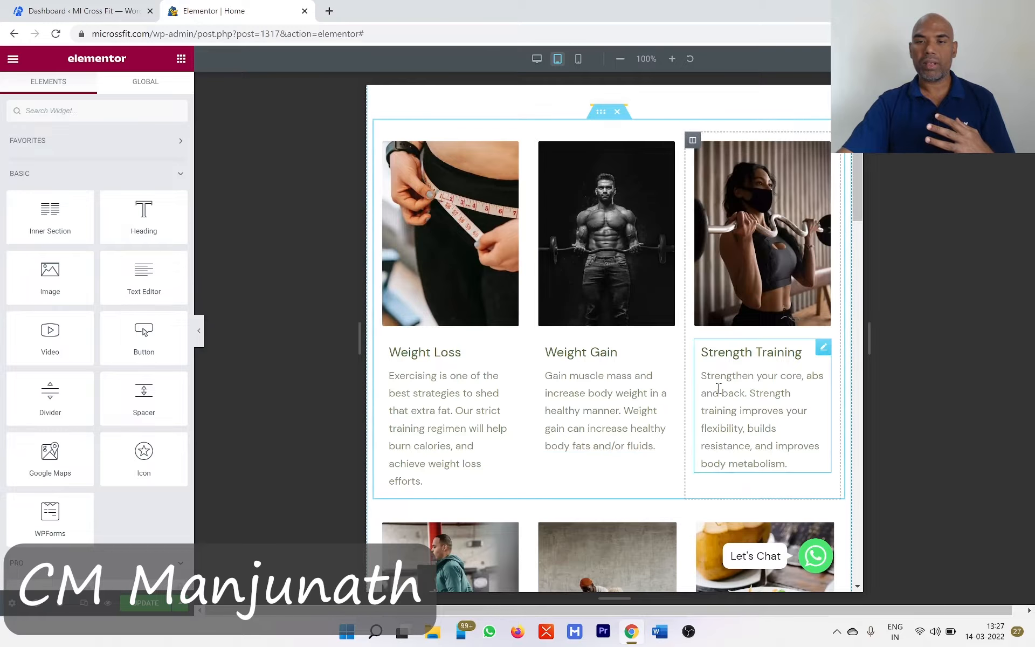
{"action": "scroll", "coordinate": [760, 377], "scroll_direction": "down", "scroll_amount": 2}
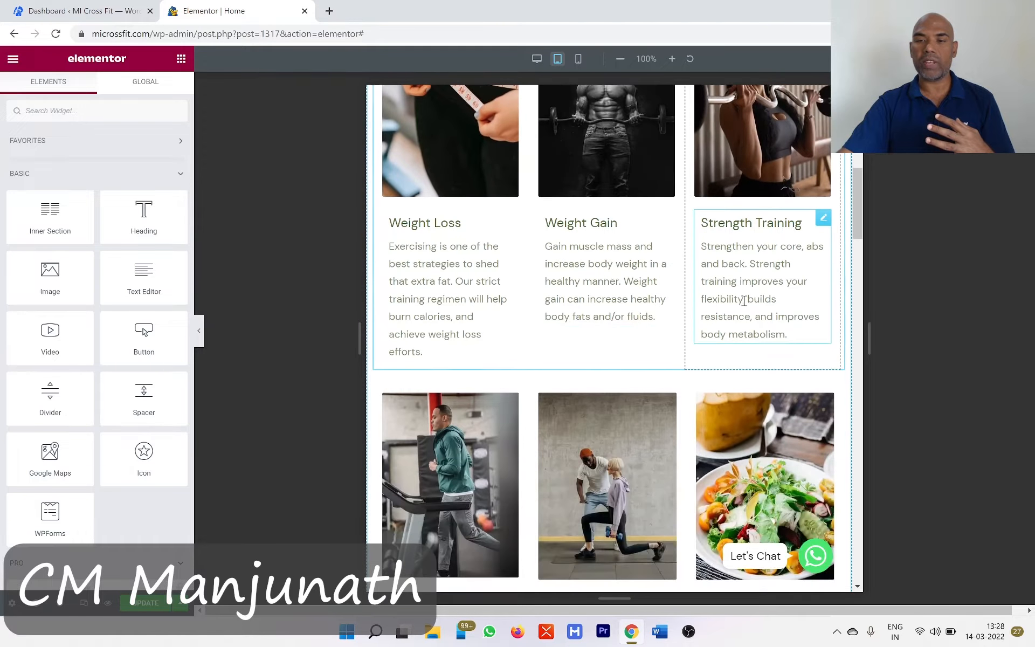
{"action": "scroll", "coordinate": [745, 312], "scroll_direction": "up", "scroll_amount": 1}
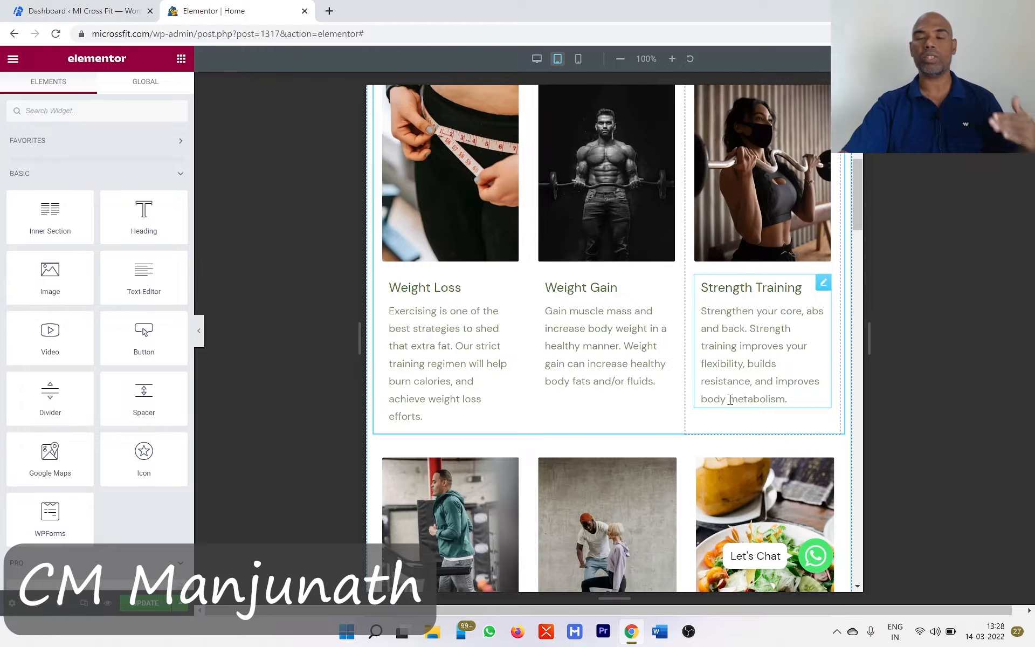
{"action": "scroll", "coordinate": [728, 413], "scroll_direction": "down", "scroll_amount": 5}
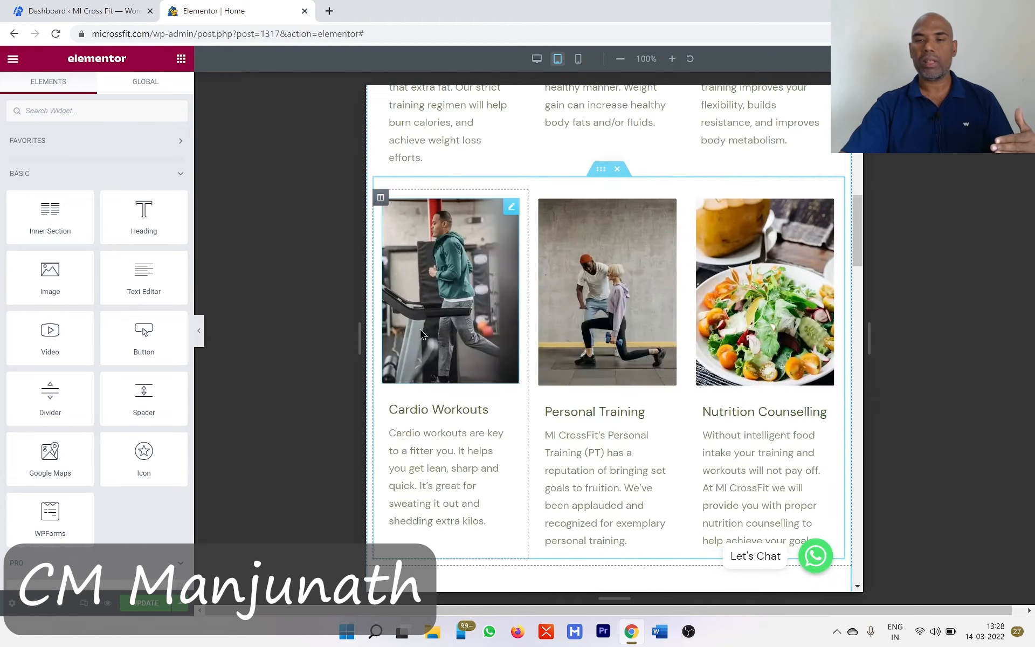
{"action": "scroll", "coordinate": [801, 422], "scroll_direction": "down", "scroll_amount": 2}
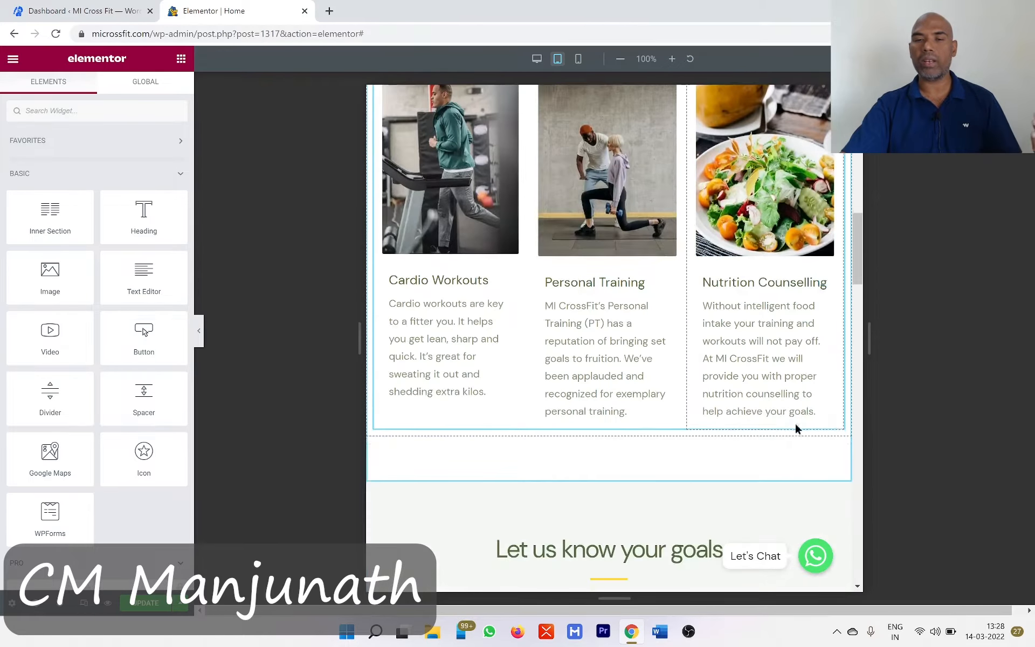
- Examine the goals form, About Us and testimonial sections in the tablet layout
{"action": "scroll", "coordinate": [778, 406], "scroll_direction": "down", "scroll_amount": 6}
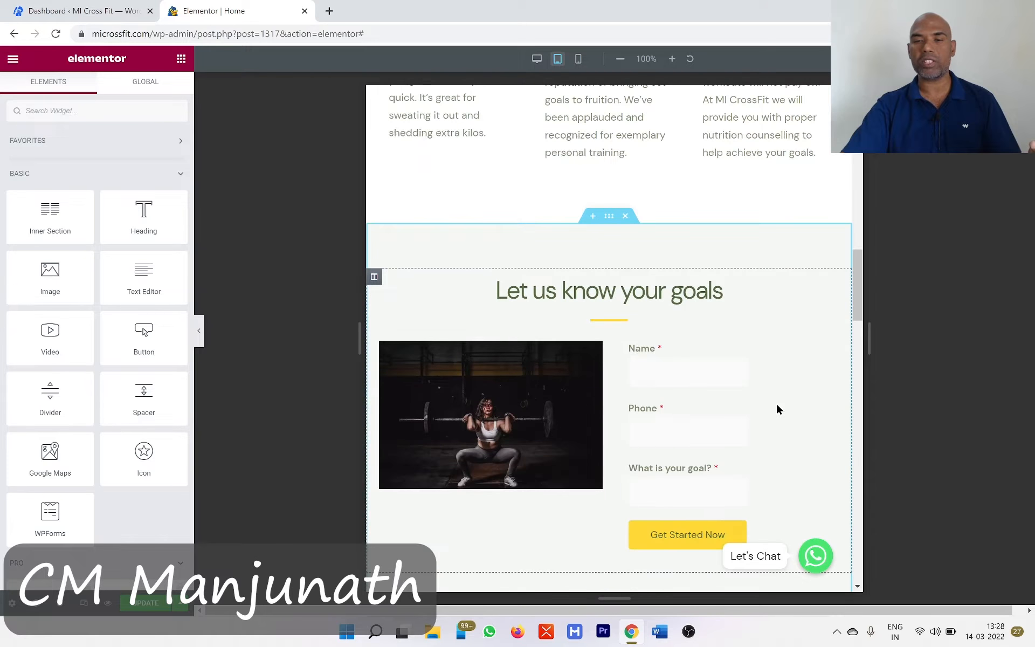
{"action": "scroll", "coordinate": [813, 377], "scroll_direction": "down", "scroll_amount": 2}
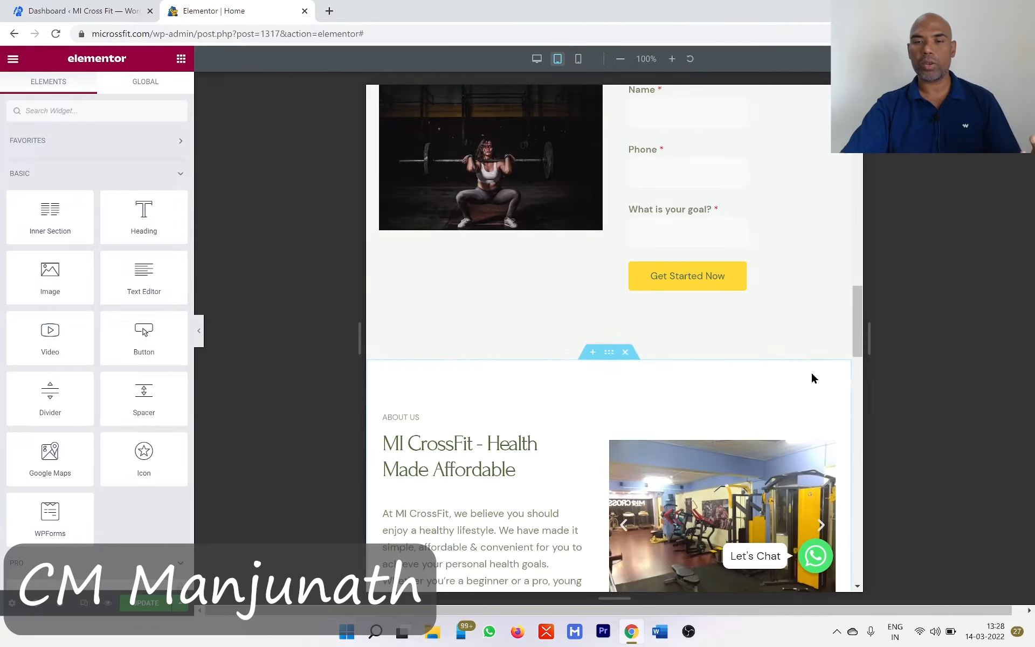
{"action": "scroll", "coordinate": [814, 378], "scroll_direction": "up", "scroll_amount": 2}
{"action": "scroll", "coordinate": [813, 378], "scroll_direction": "down", "scroll_amount": 4}
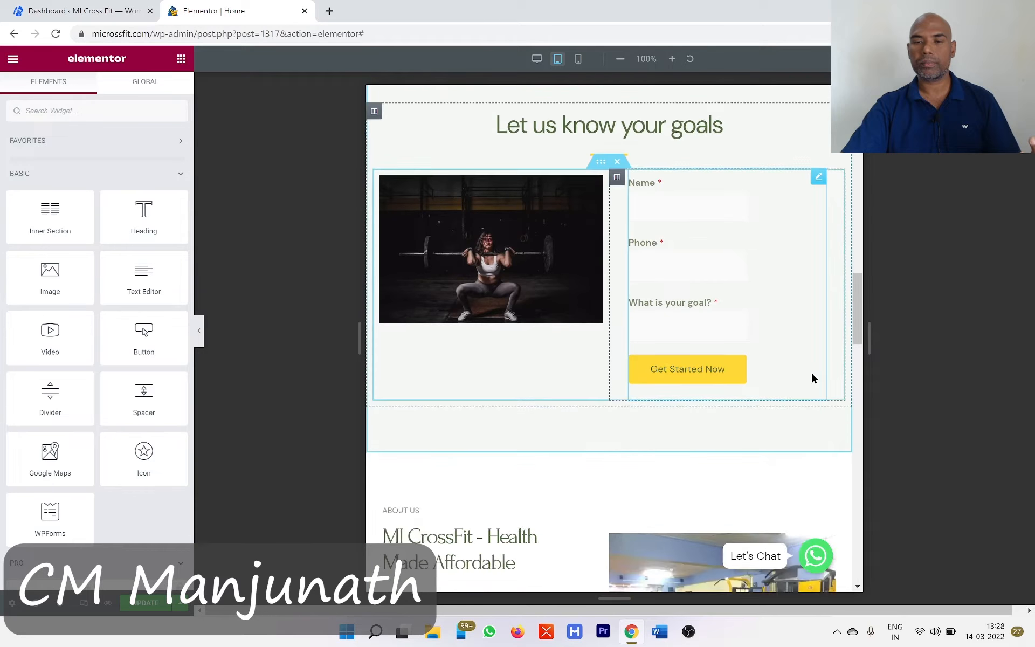
{"action": "scroll", "coordinate": [813, 378], "scroll_direction": "down", "scroll_amount": 2}
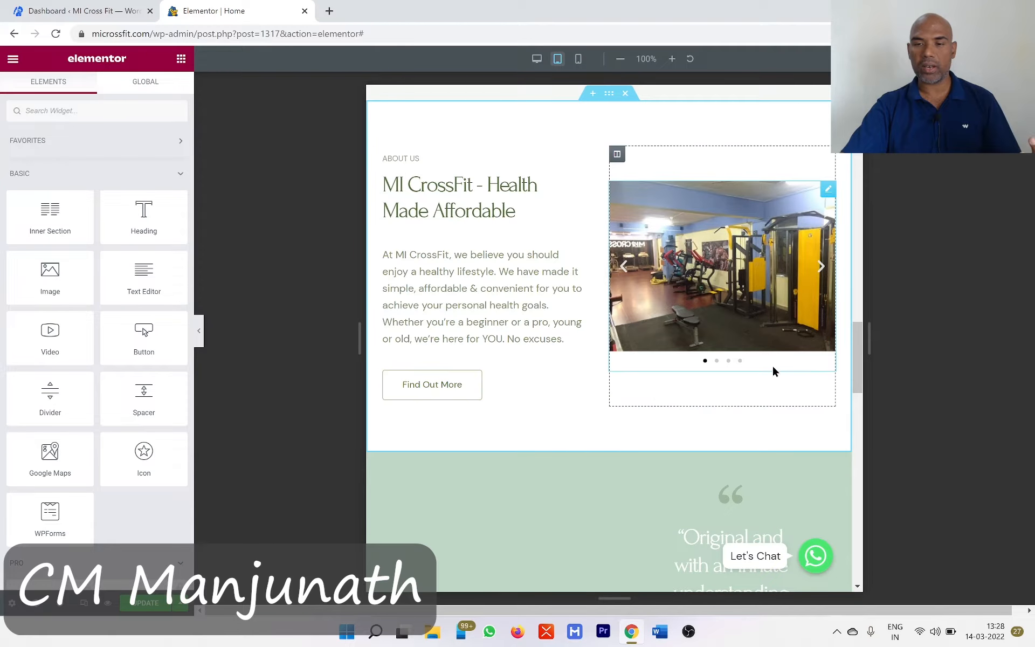
{"action": "scroll", "coordinate": [808, 332], "scroll_direction": "down", "scroll_amount": 6}
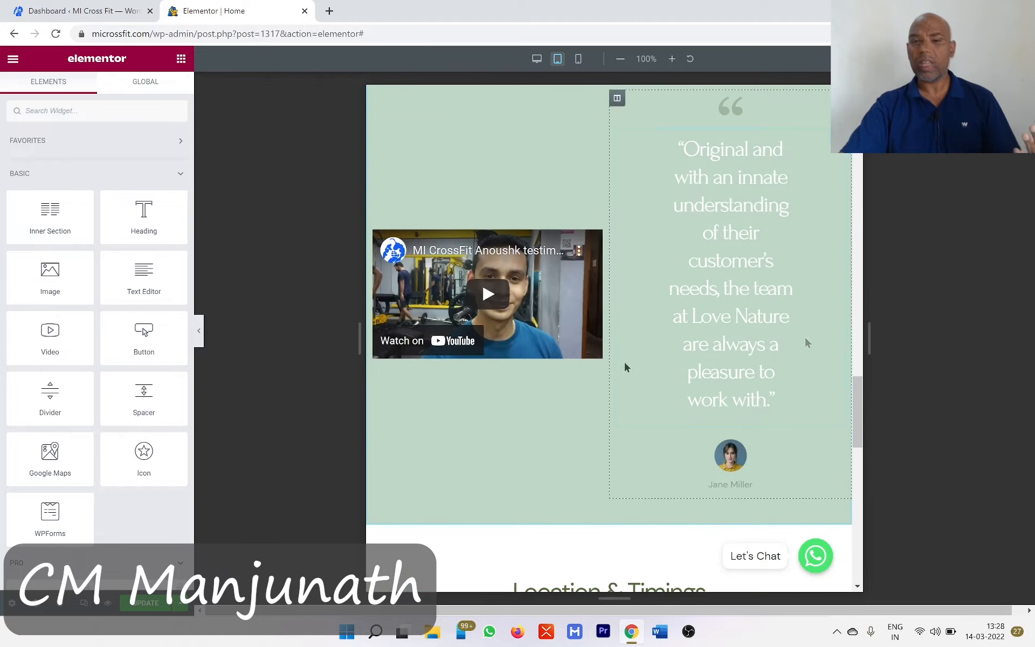
{"action": "scroll", "coordinate": [679, 311], "scroll_direction": "up", "scroll_amount": 1}
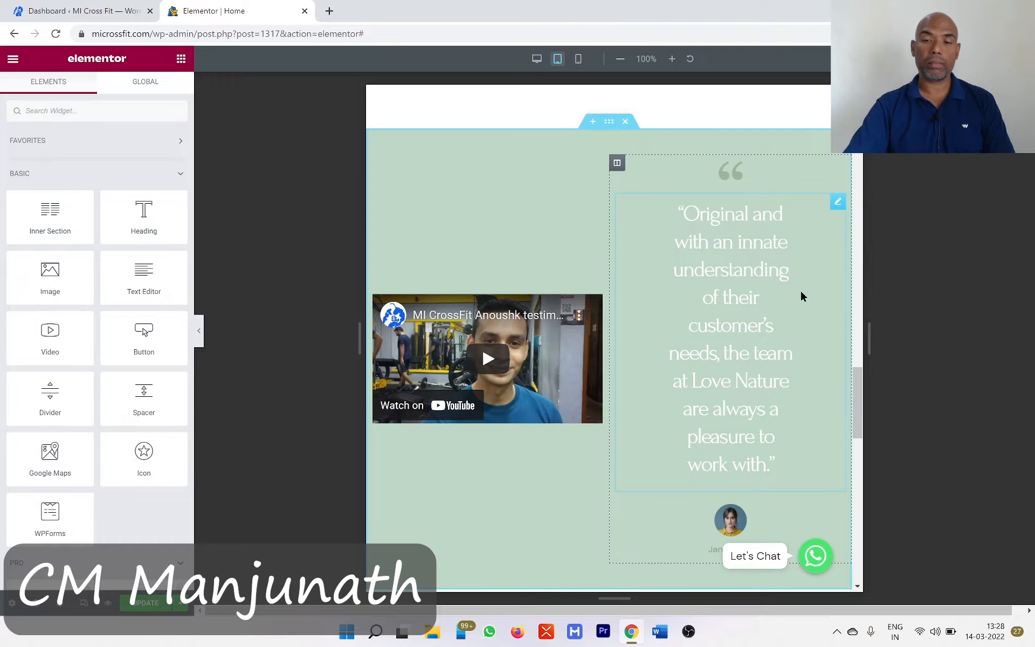
- Set the testimonial quote heading's font size to 12 px for tablet
{"action": "left_click", "coordinate": [837, 204]}
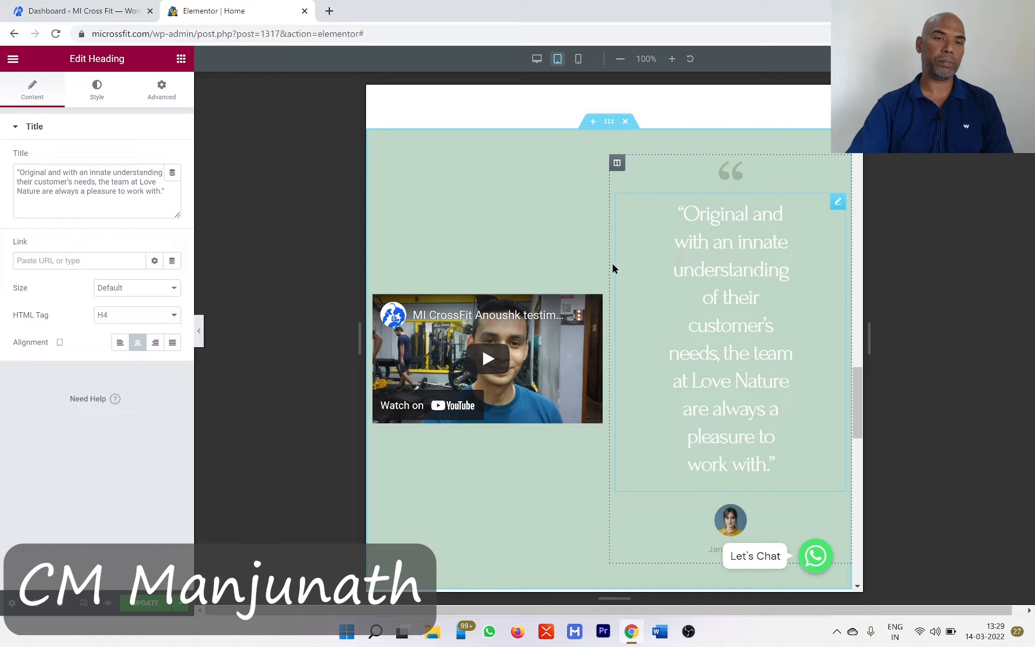
{"action": "left_click", "coordinate": [101, 97]}
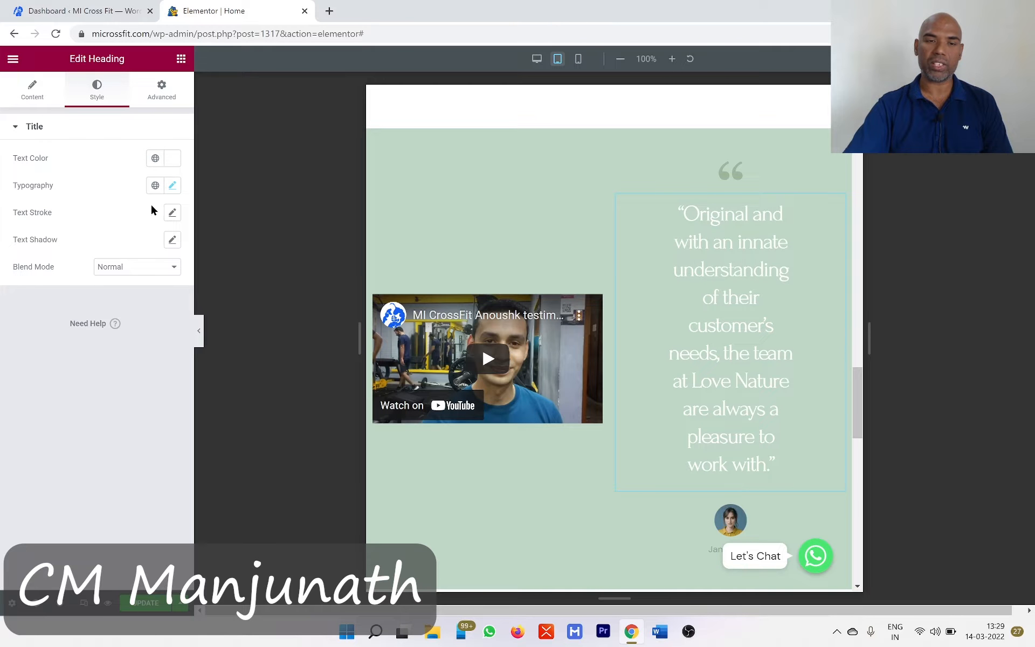
{"action": "left_click", "coordinate": [172, 189]}
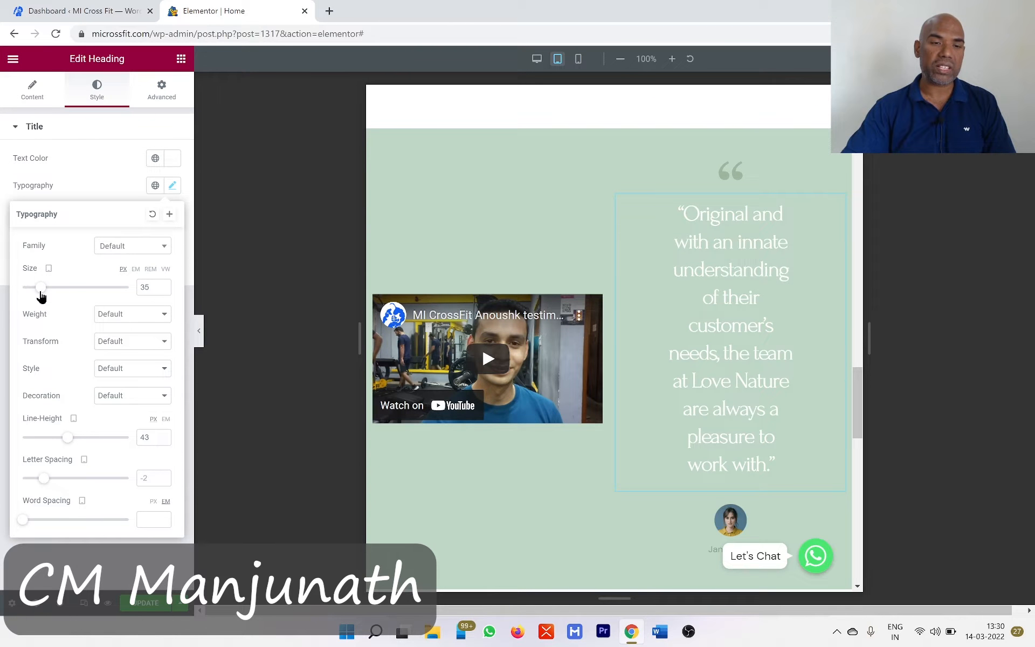
{"action": "left_click_drag", "start_coordinate": [41, 296], "coordinate": [29, 296]}
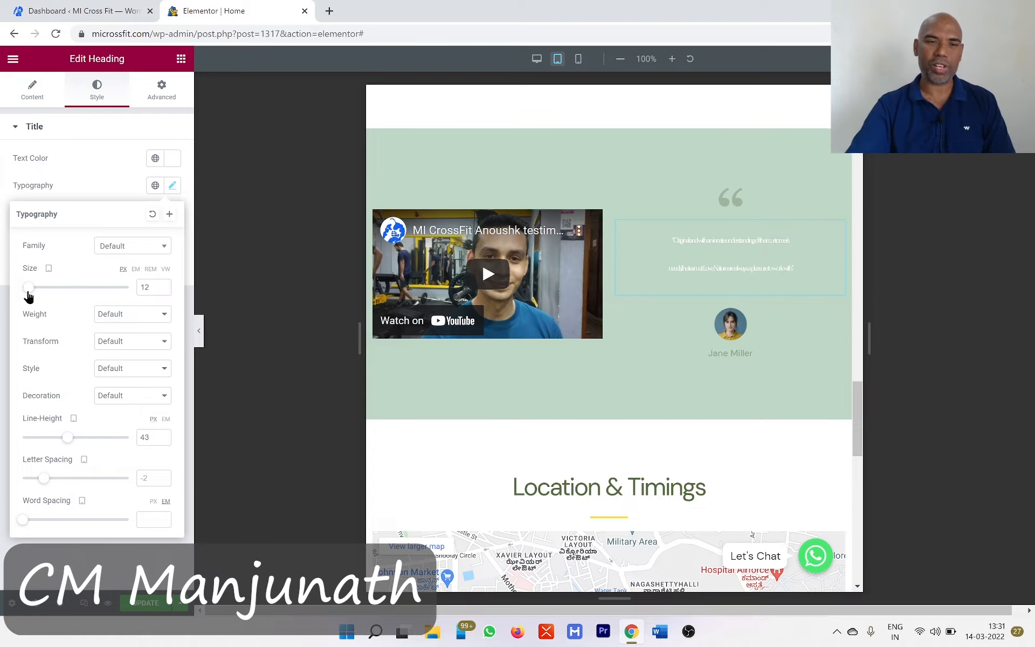
- Reset the testimonial quote heading's typography to its default
{"action": "left_click", "coordinate": [152, 214]}
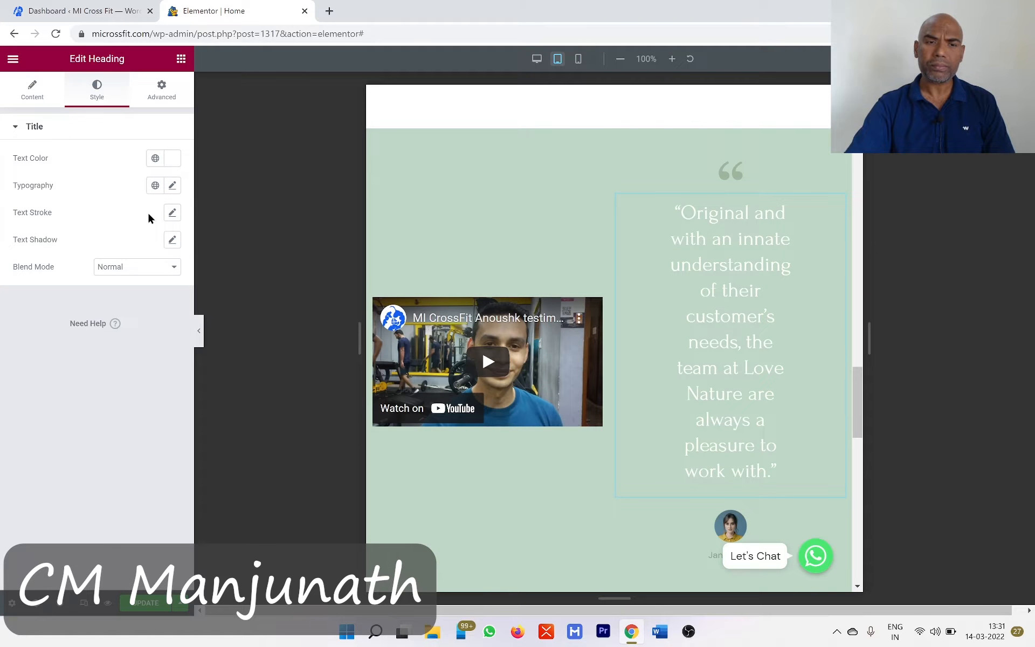
{"action": "left_click", "coordinate": [170, 186]}
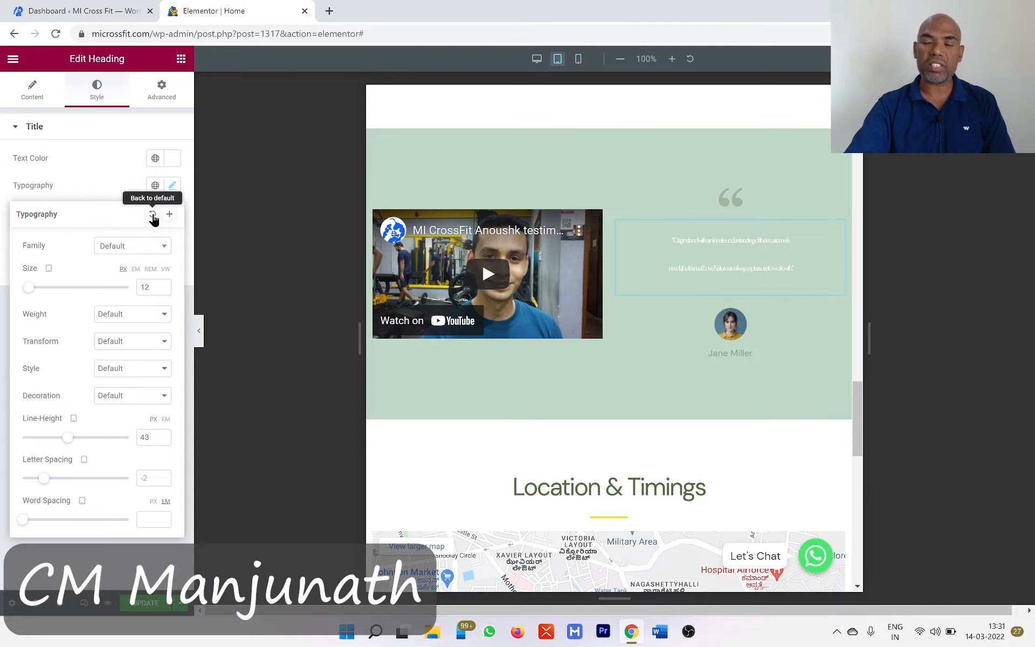
{"action": "left_click", "coordinate": [100, 186]}
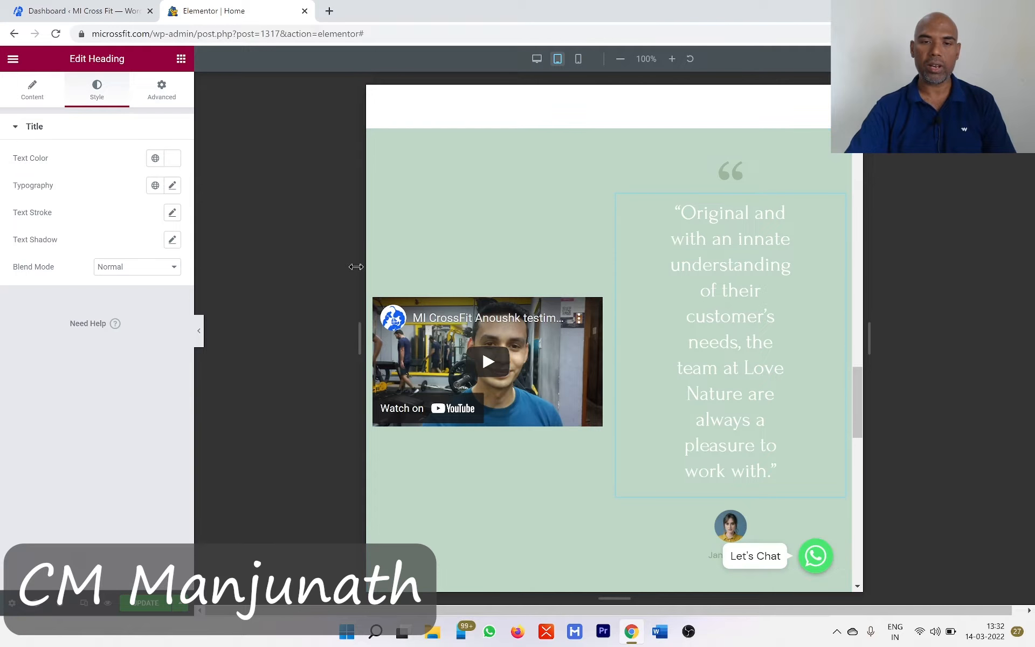
- Set the testimonial video column's width to 100% for tablet
{"action": "left_click", "coordinate": [375, 308]}
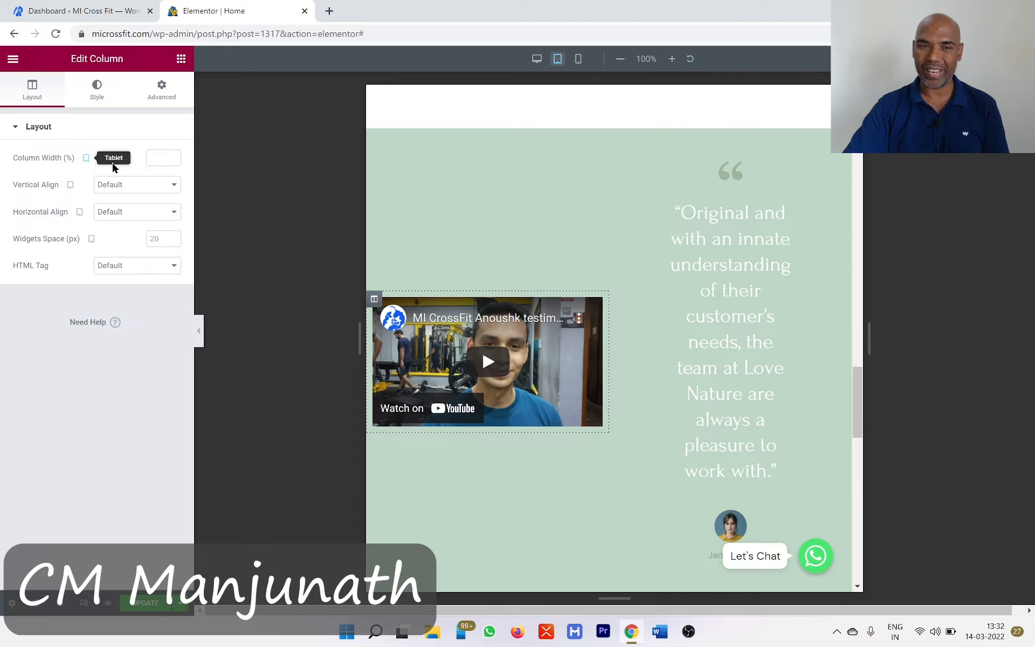
{"action": "type", "text": "100"}
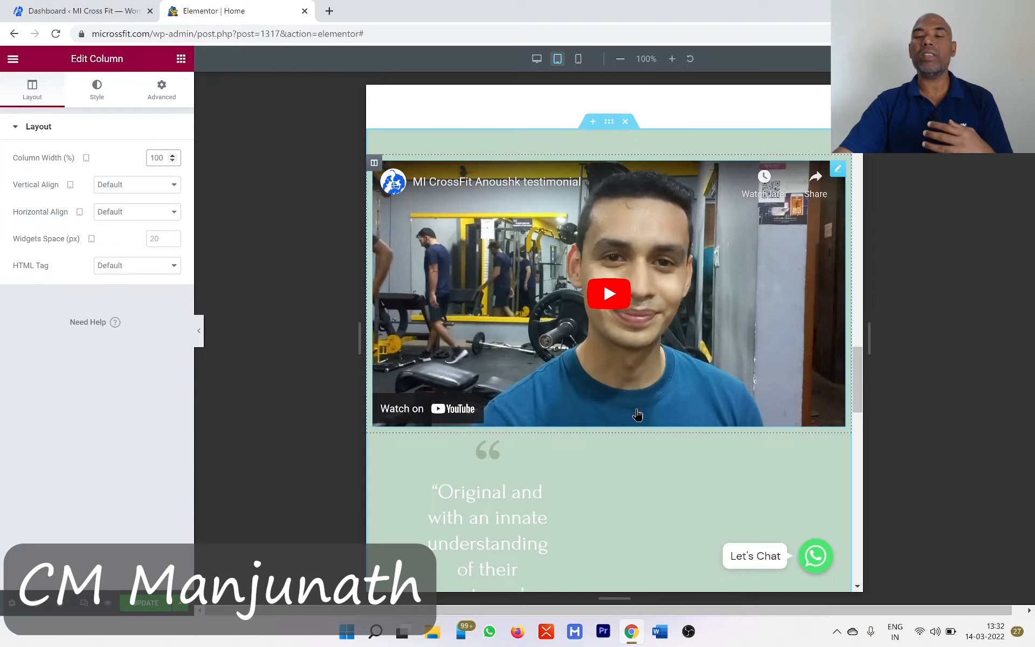
- Set the width of the testimonial quote column below the video to 100% for tablet
{"action": "scroll", "coordinate": [833, 383], "scroll_direction": "down", "scroll_amount": 2}
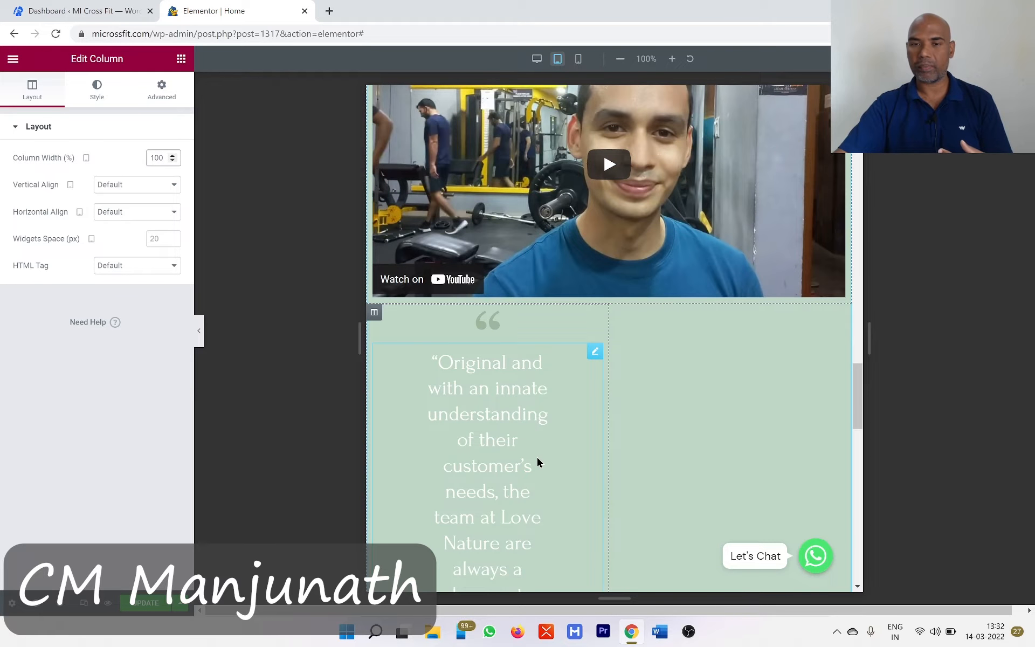
{"action": "scroll", "coordinate": [538, 460], "scroll_direction": "down", "scroll_amount": 1}
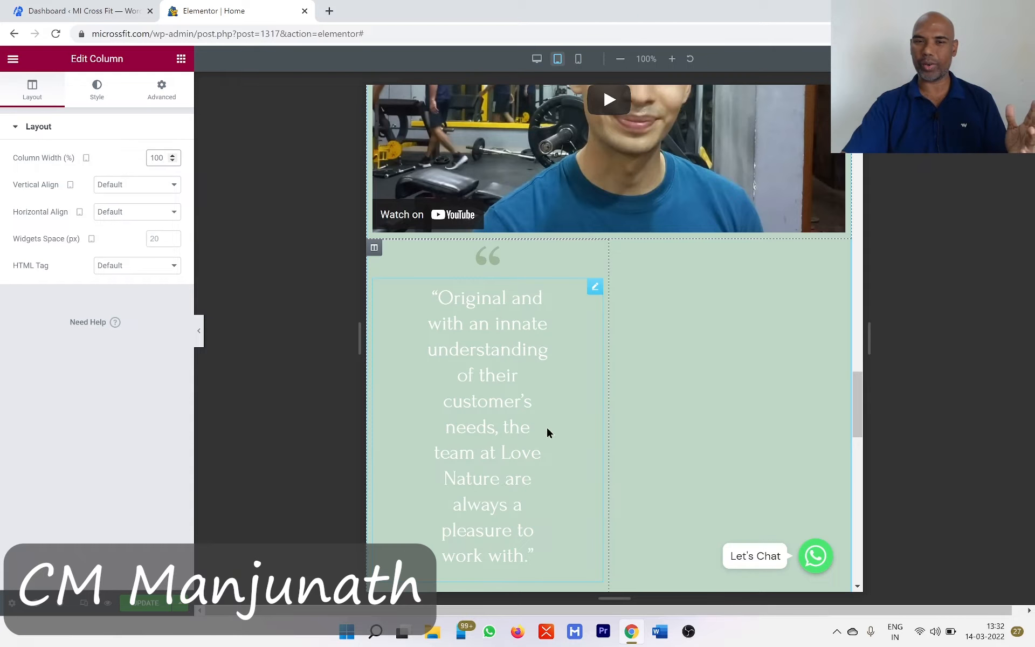
{"action": "scroll", "coordinate": [549, 430], "scroll_direction": "up", "scroll_amount": 2}
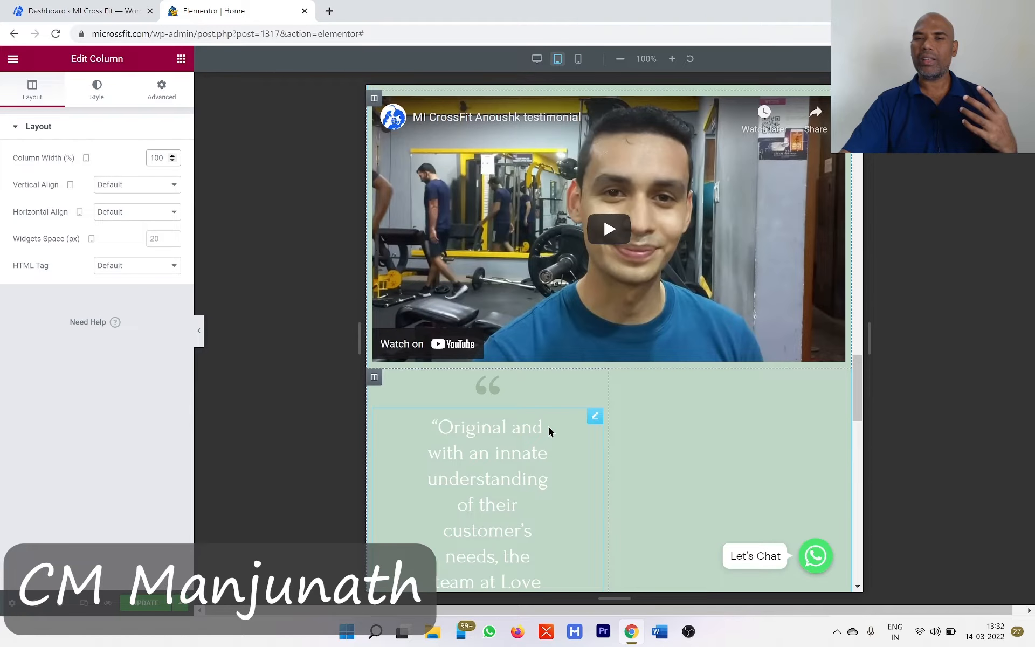
{"action": "left_click", "coordinate": [374, 377]}
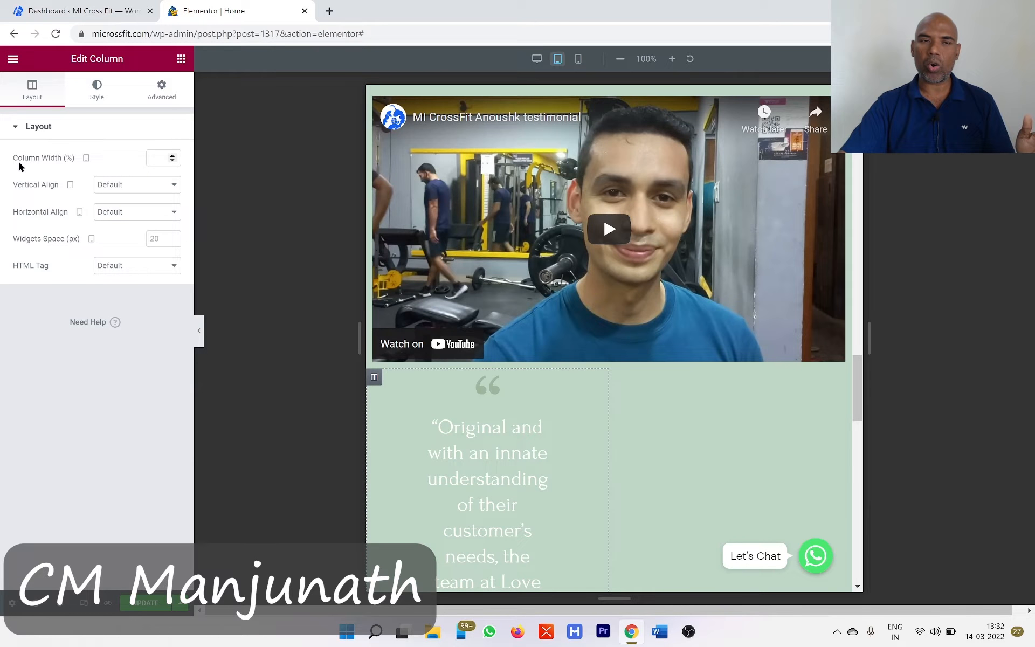
{"action": "left_click", "coordinate": [151, 158]}
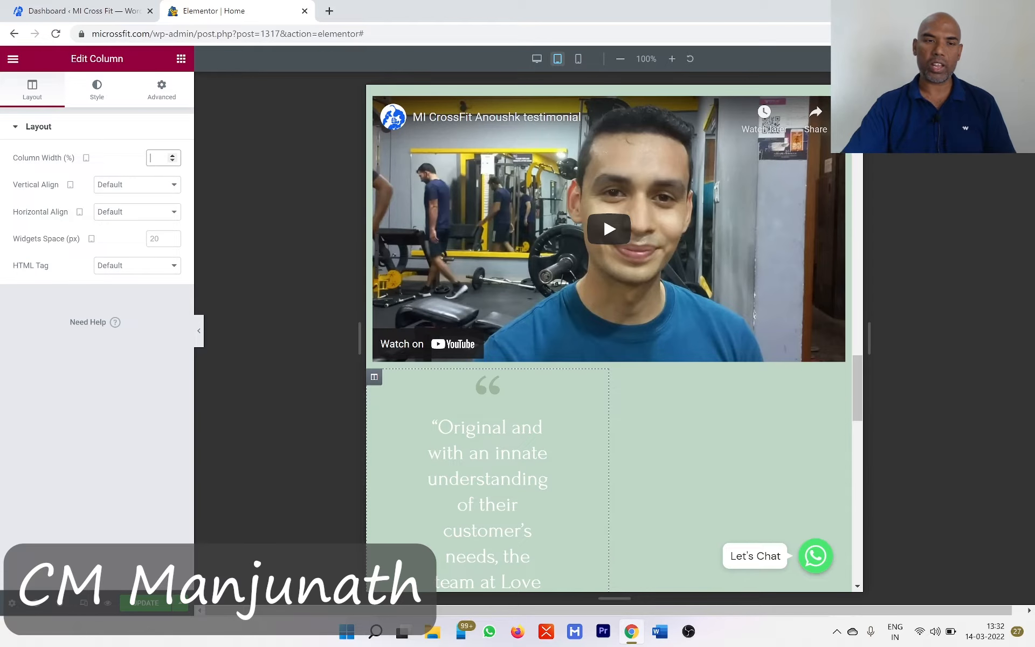
{"action": "type", "text": "100"}
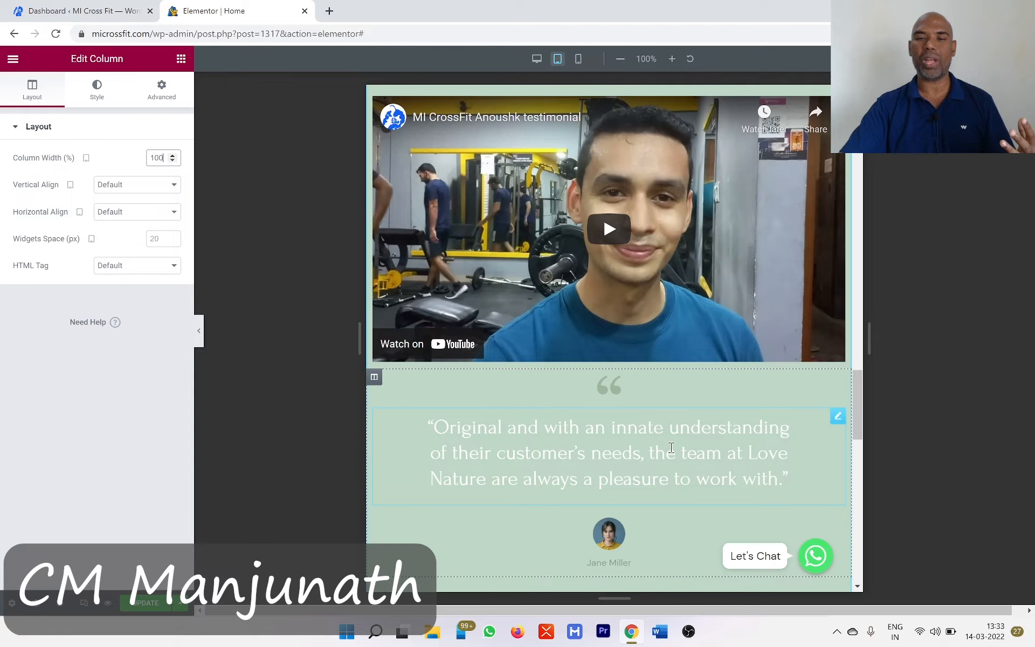
- Examine the testimonial, Location & Timings, services and hero sections in the tablet layout
{"action": "scroll", "coordinate": [671, 447], "scroll_direction": "down", "scroll_amount": 2}
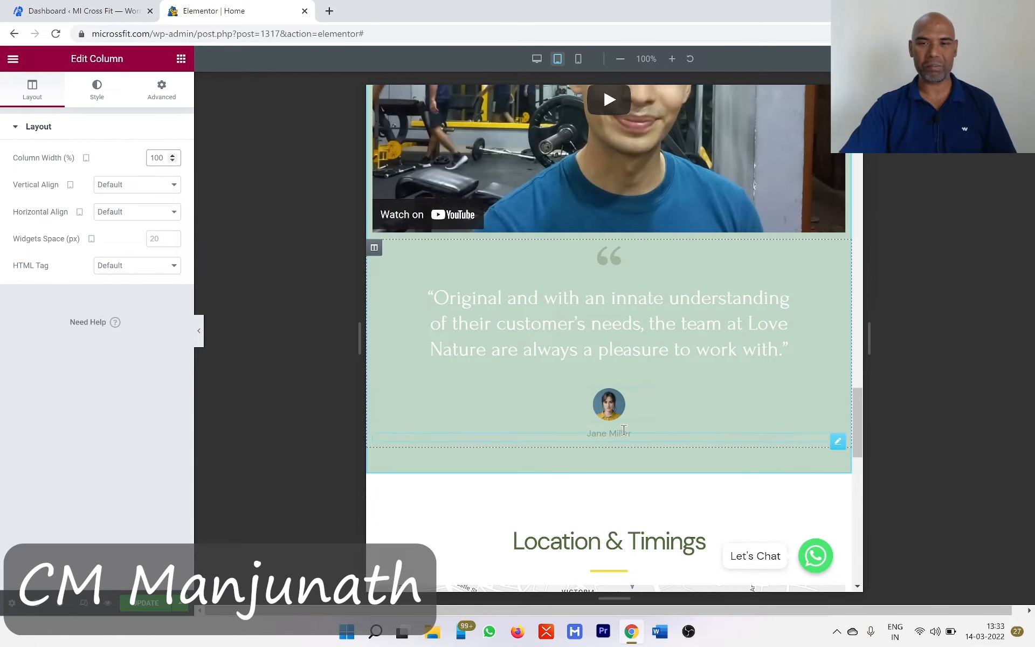
{"action": "scroll", "coordinate": [428, 166], "scroll_direction": "up", "scroll_amount": 2}
{"action": "scroll", "coordinate": [428, 166], "scroll_direction": "up", "scroll_amount": 1}
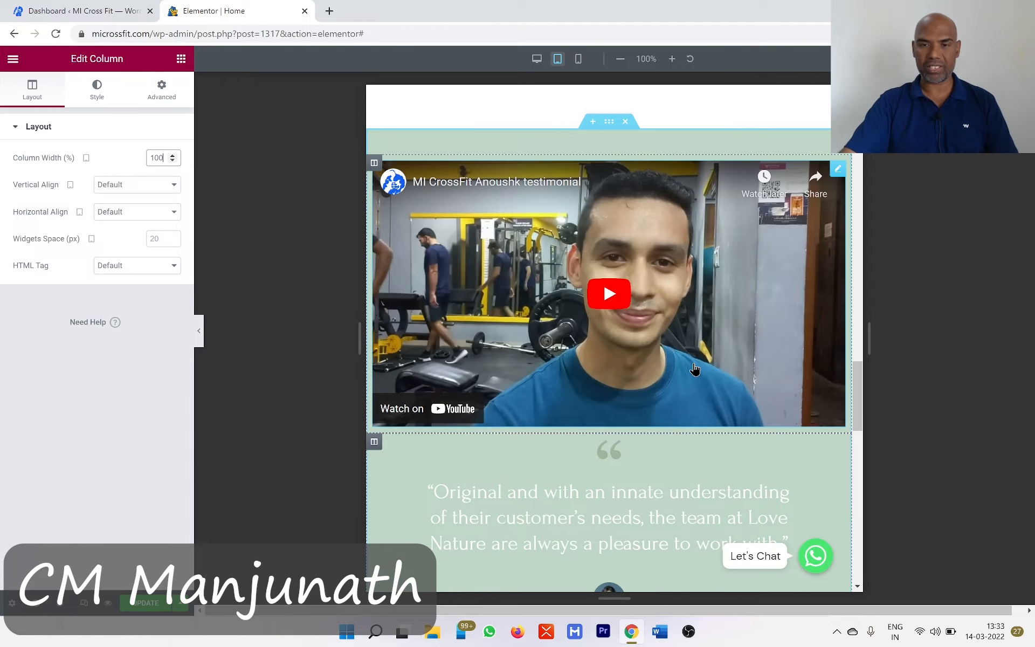
{"action": "scroll", "coordinate": [695, 369], "scroll_direction": "down", "scroll_amount": 10}
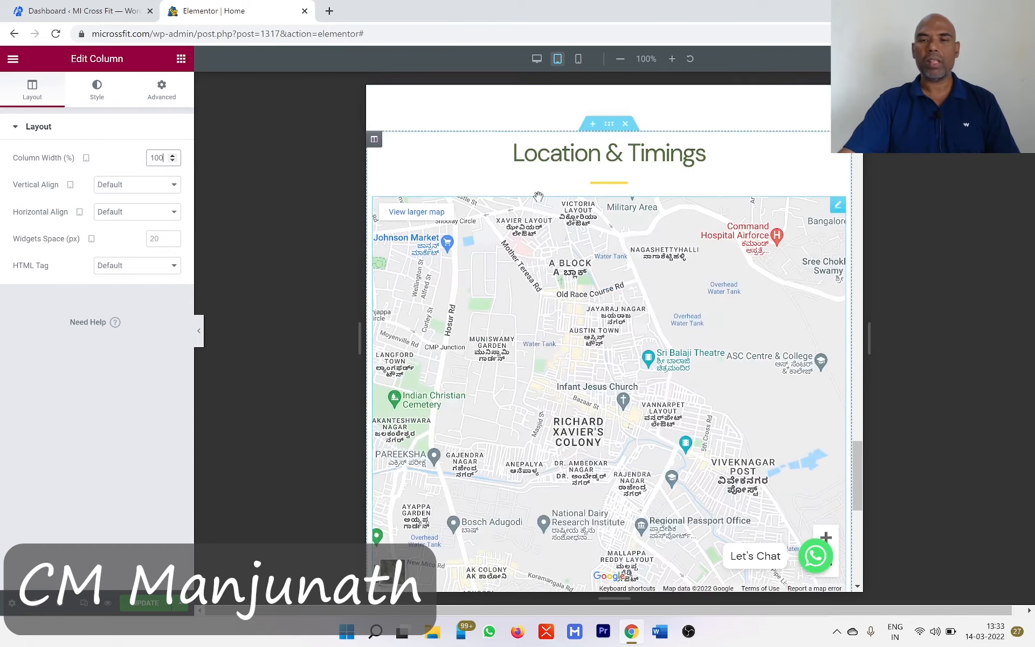
{"action": "scroll", "coordinate": [768, 318], "scroll_direction": "down", "scroll_amount": 2}
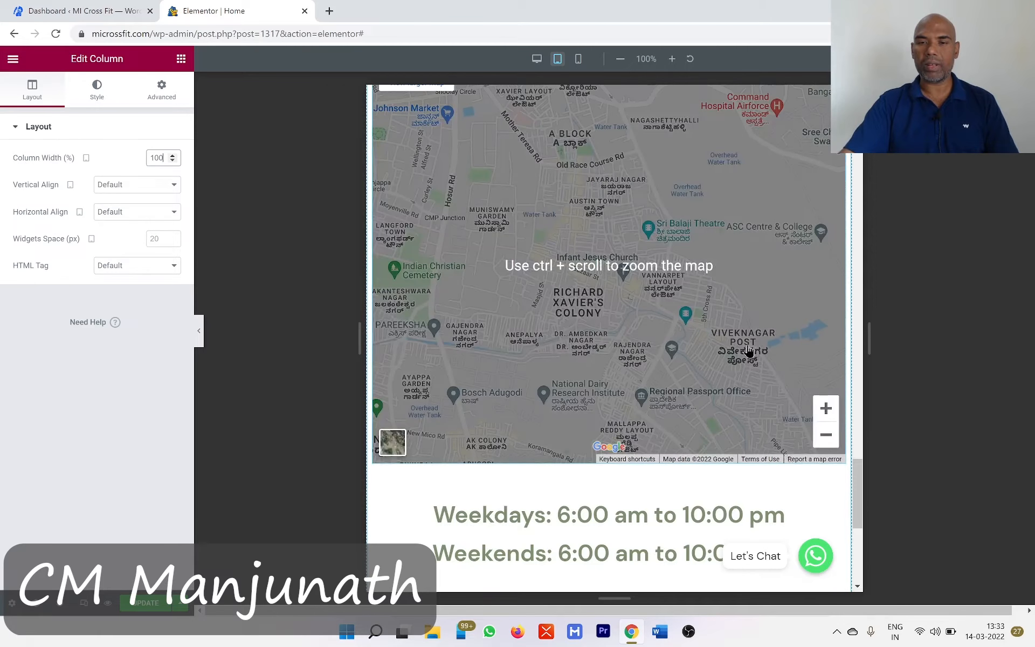
{"action": "scroll", "coordinate": [750, 351], "scroll_direction": "up", "scroll_amount": 2}
{"action": "scroll", "coordinate": [749, 351], "scroll_direction": "down", "scroll_amount": 7}
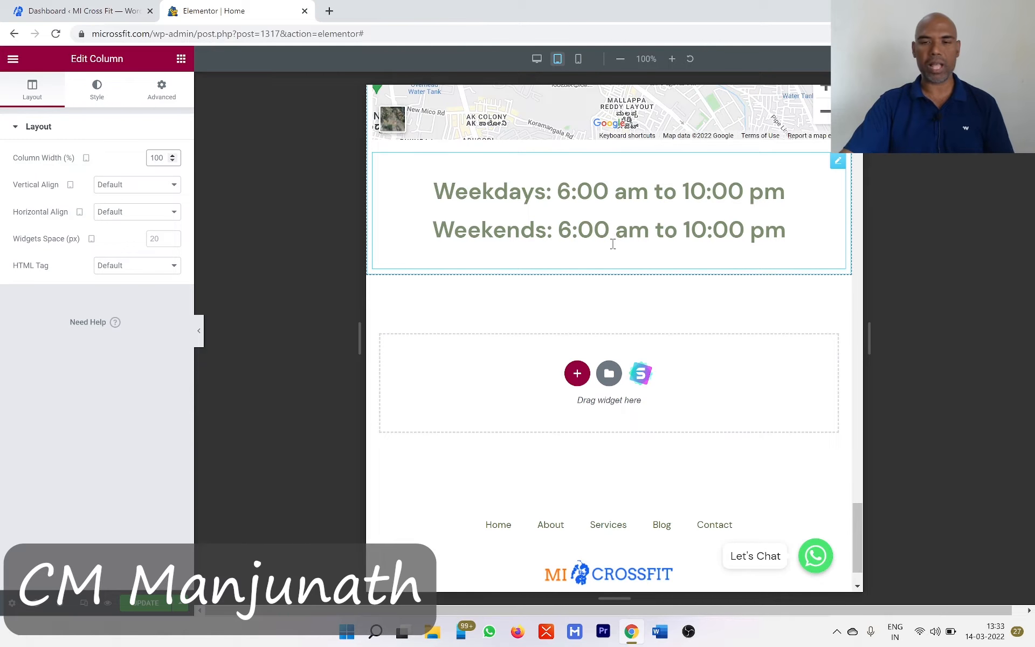
{"action": "scroll", "coordinate": [649, 264], "scroll_direction": "down", "scroll_amount": 1}
{"action": "scroll", "coordinate": [649, 265], "scroll_direction": "up", "scroll_amount": 8}
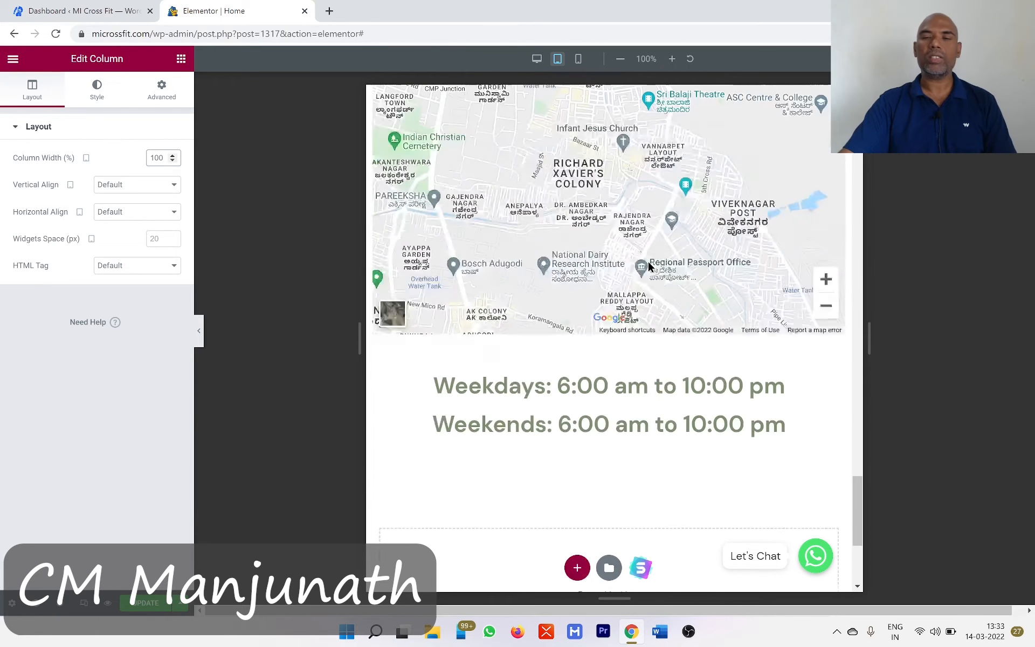
{"action": "scroll", "coordinate": [649, 264], "scroll_direction": "up", "scroll_amount": 15}
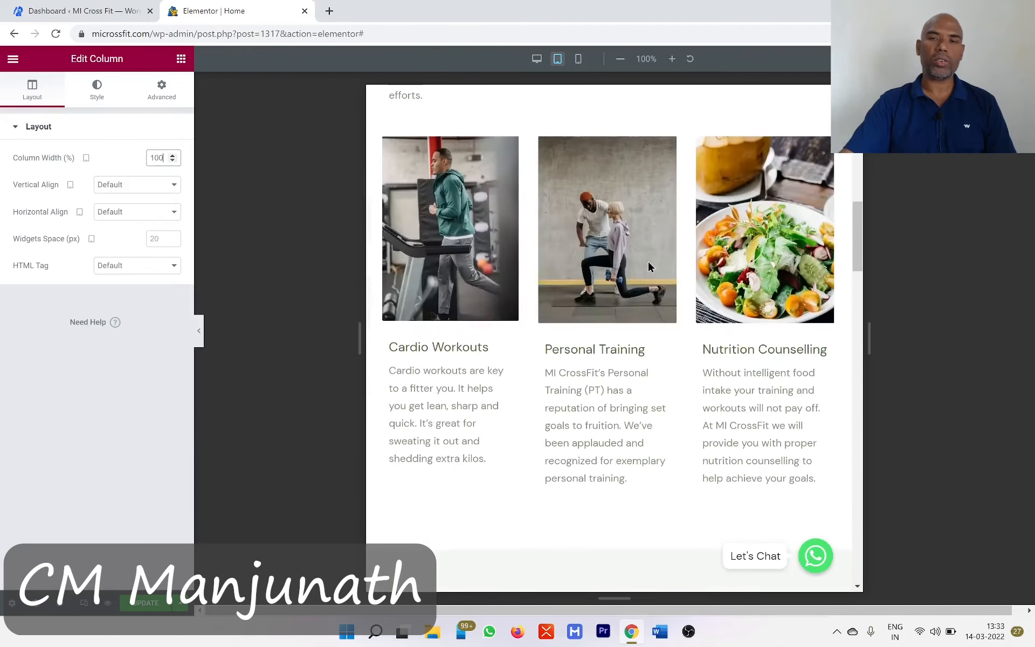
{"action": "scroll", "coordinate": [649, 264], "scroll_direction": "up", "scroll_amount": 7}
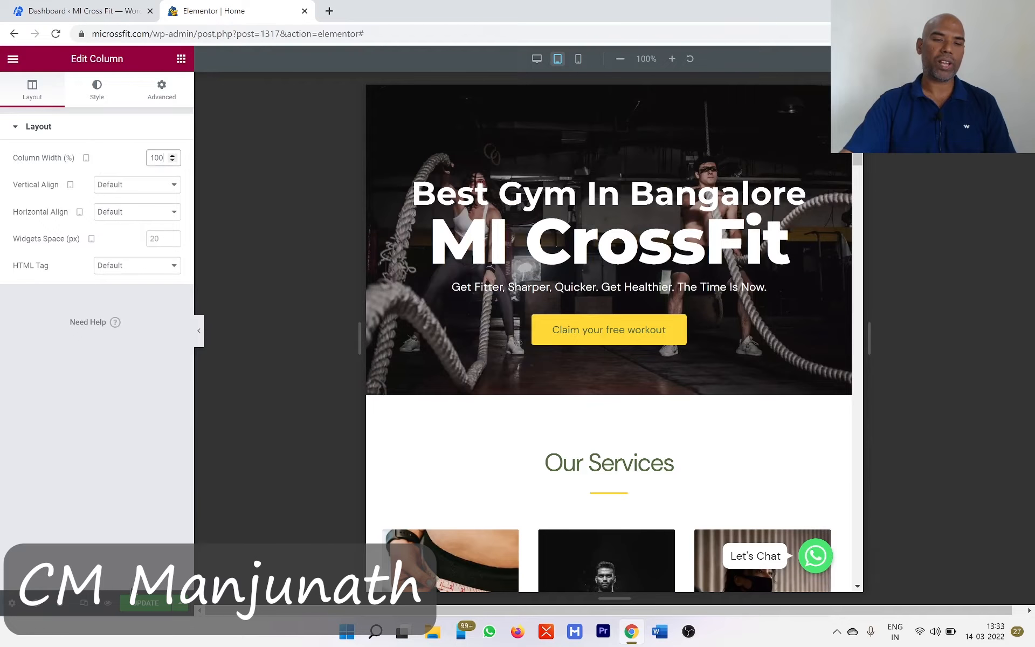
- Update the page to save the tablet changes and switch the preview to the mobile layout, showing the hero section
{"action": "left_click", "coordinate": [136, 607]}
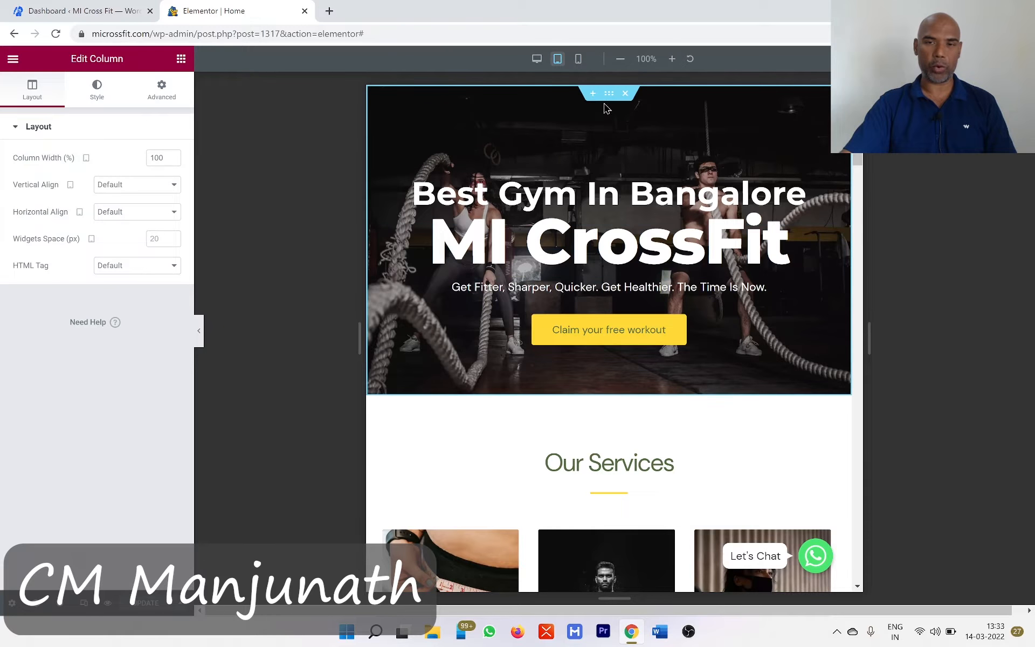
{"action": "left_click", "coordinate": [583, 62]}
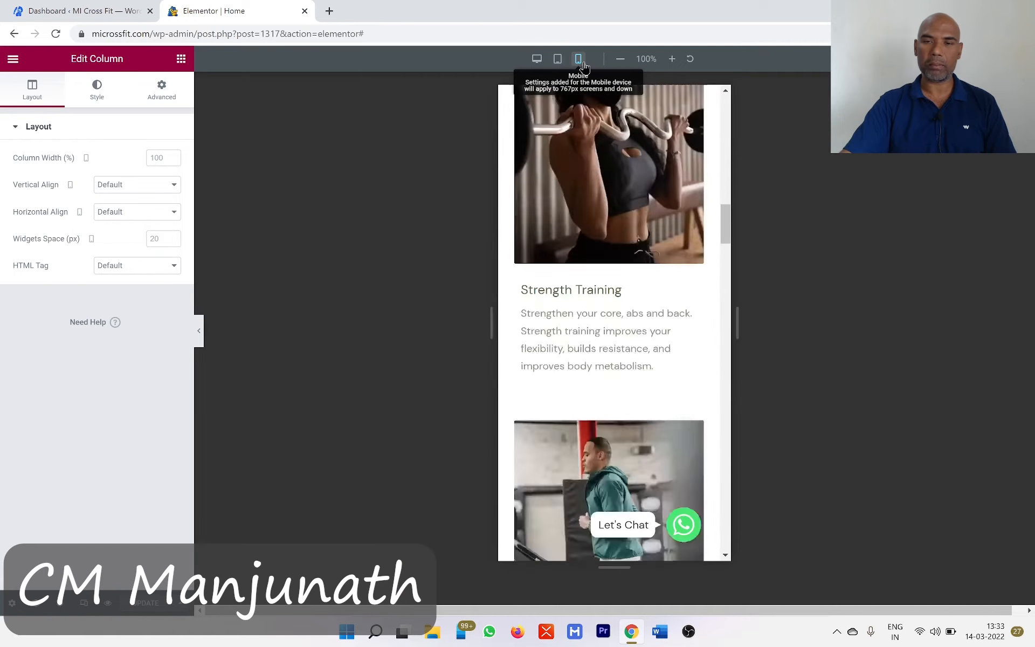
{"action": "left_click_drag", "start_coordinate": [725, 436], "coordinate": [728, 118]}
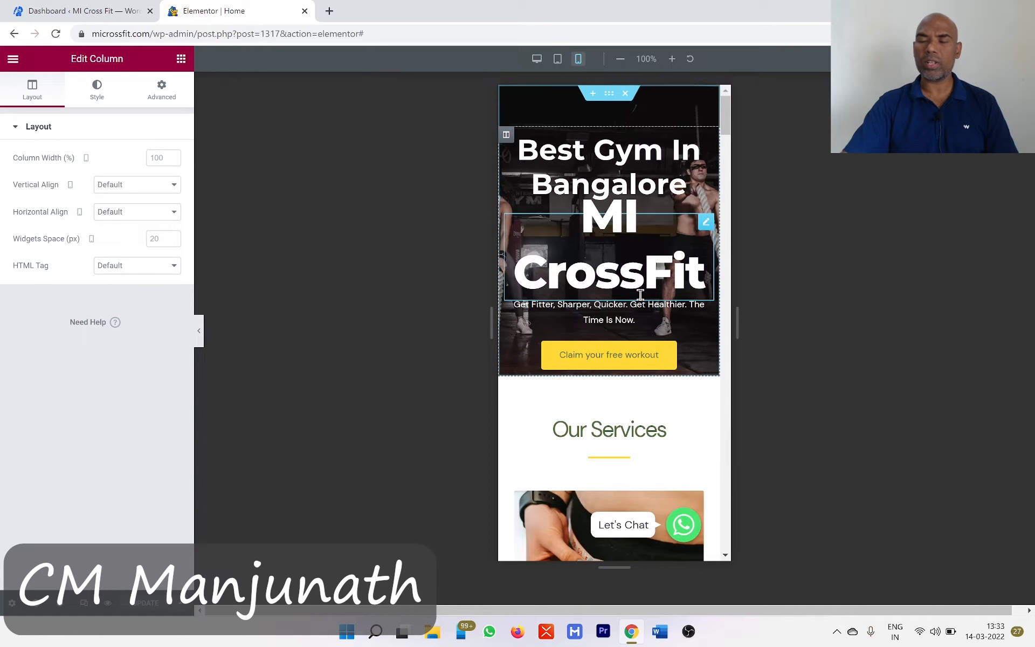
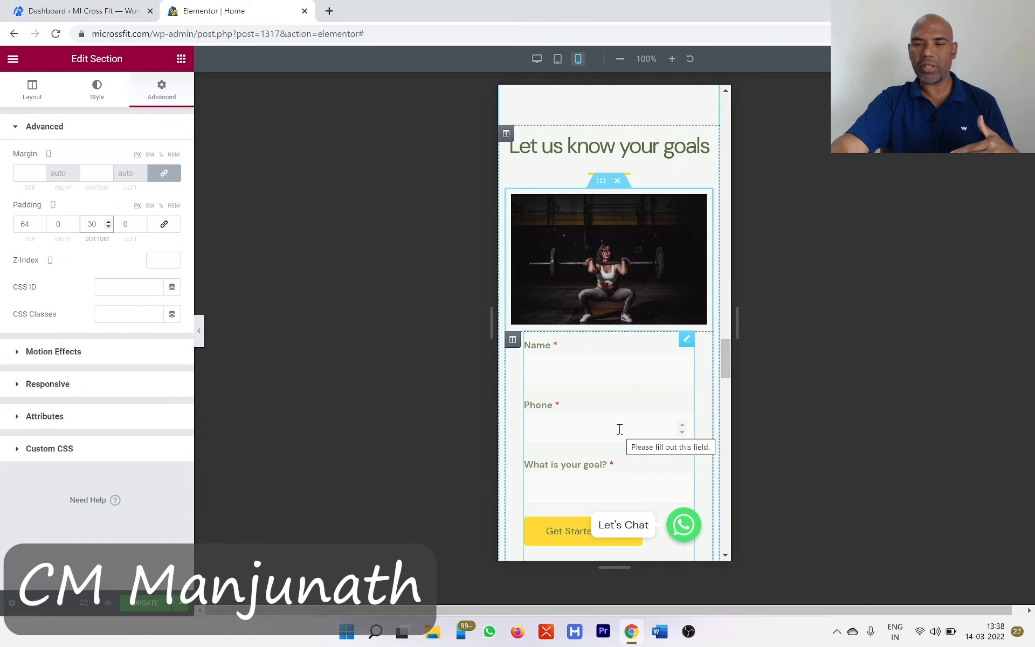
- Turn on reversed column order for mobile in the inner section with the workout image and form under "Let us know your goals"
{"action": "scroll", "coordinate": [620, 429], "scroll_direction": "down", "scroll_amount": 5}
{"action": "scroll", "coordinate": [631, 492], "scroll_direction": "up", "scroll_amount": 1}
{"action": "scroll", "coordinate": [631, 492], "scroll_direction": "up", "scroll_amount": 2}
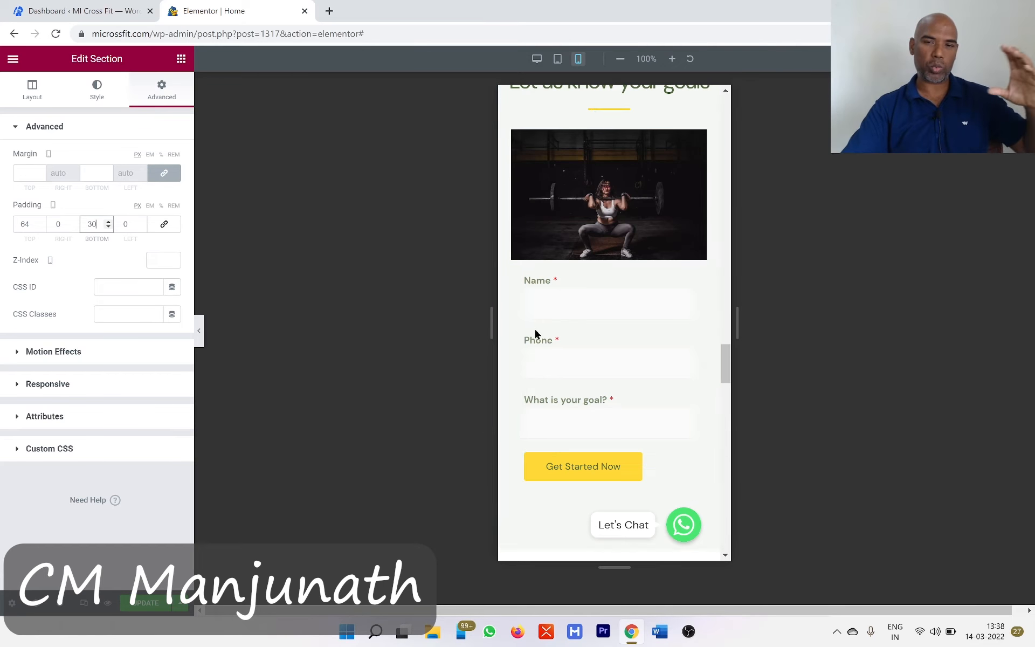
{"action": "scroll", "coordinate": [593, 339], "scroll_direction": "down", "scroll_amount": 3}
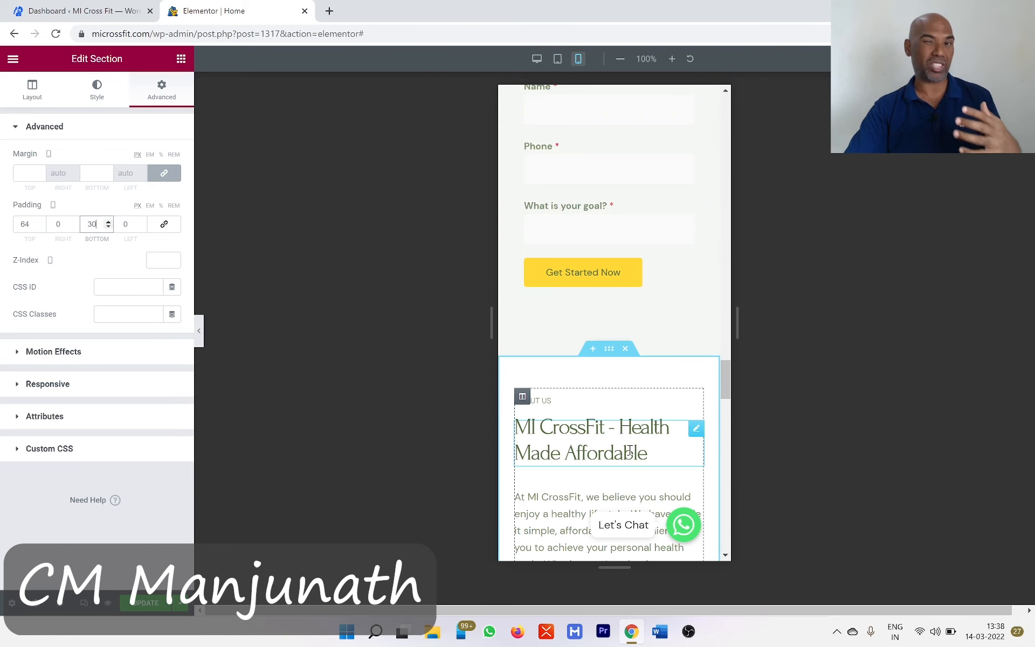
{"action": "scroll", "coordinate": [629, 450], "scroll_direction": "up", "scroll_amount": 5}
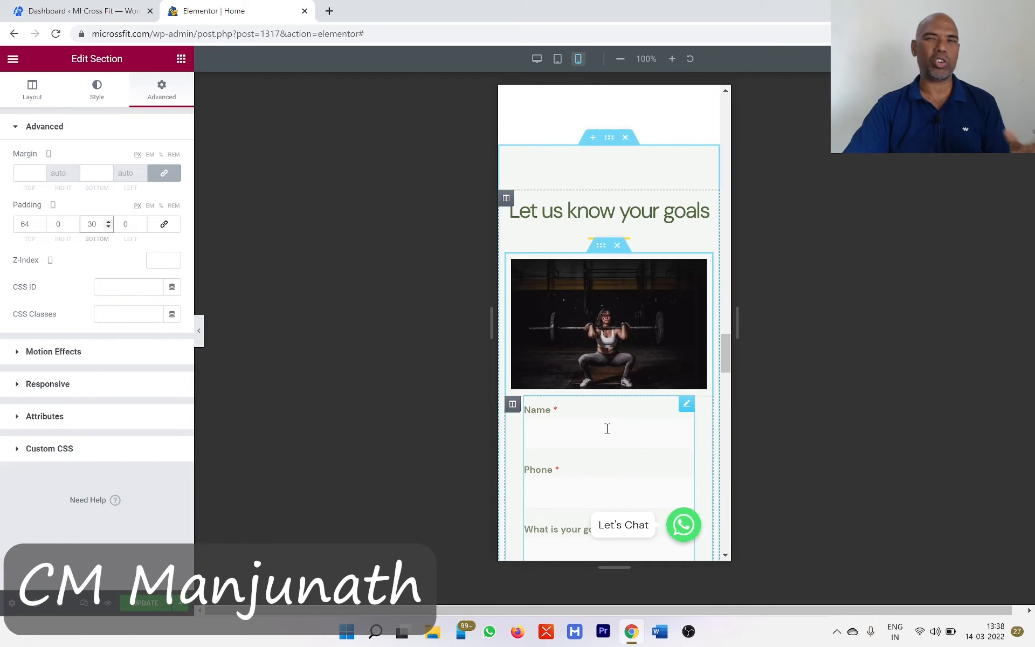
{"action": "scroll", "coordinate": [608, 429], "scroll_direction": "down", "scroll_amount": 1}
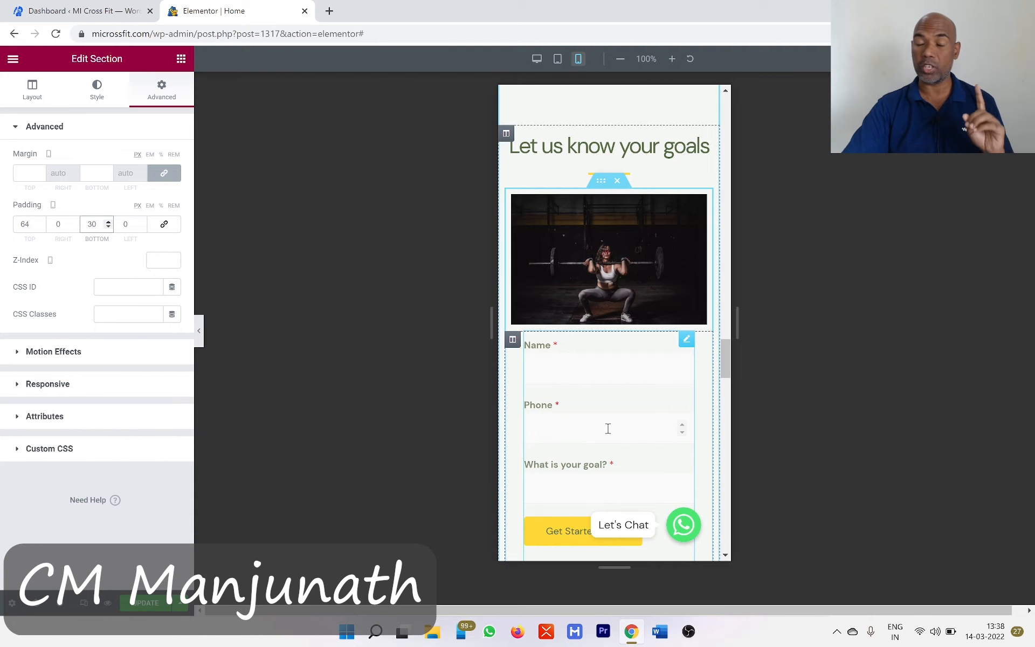
{"action": "left_click", "coordinate": [602, 187]}
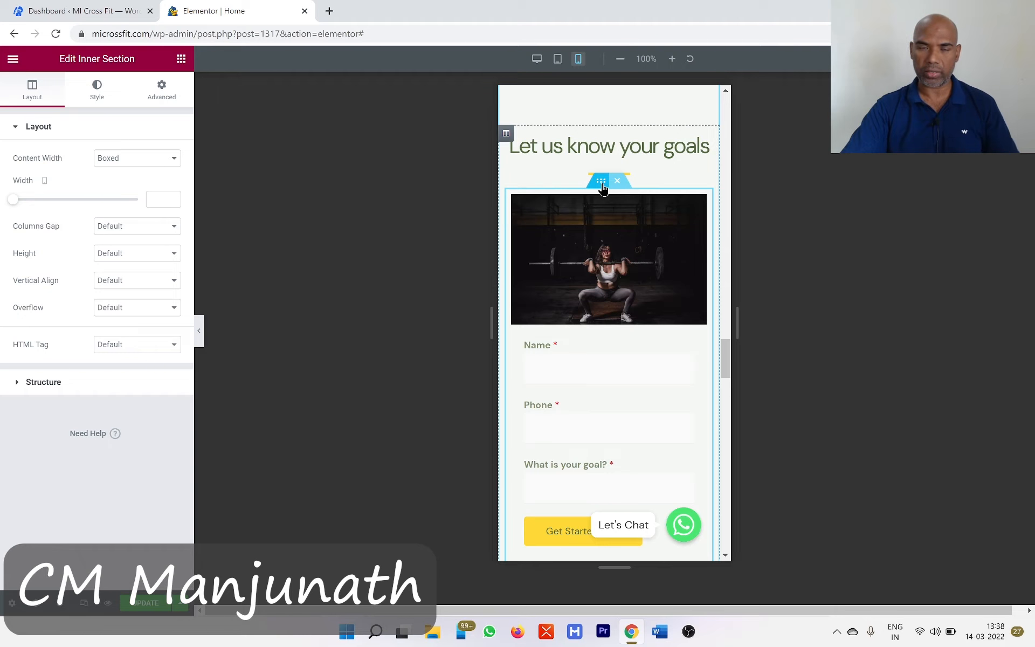
{"action": "left_click", "coordinate": [161, 97]}
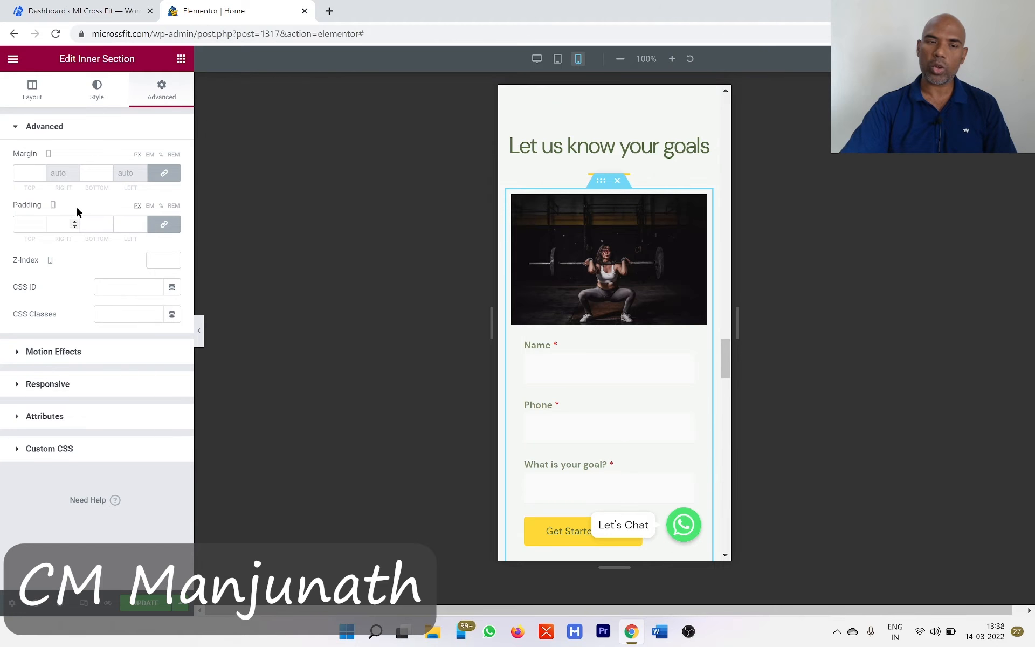
{"action": "left_click", "coordinate": [43, 386]}
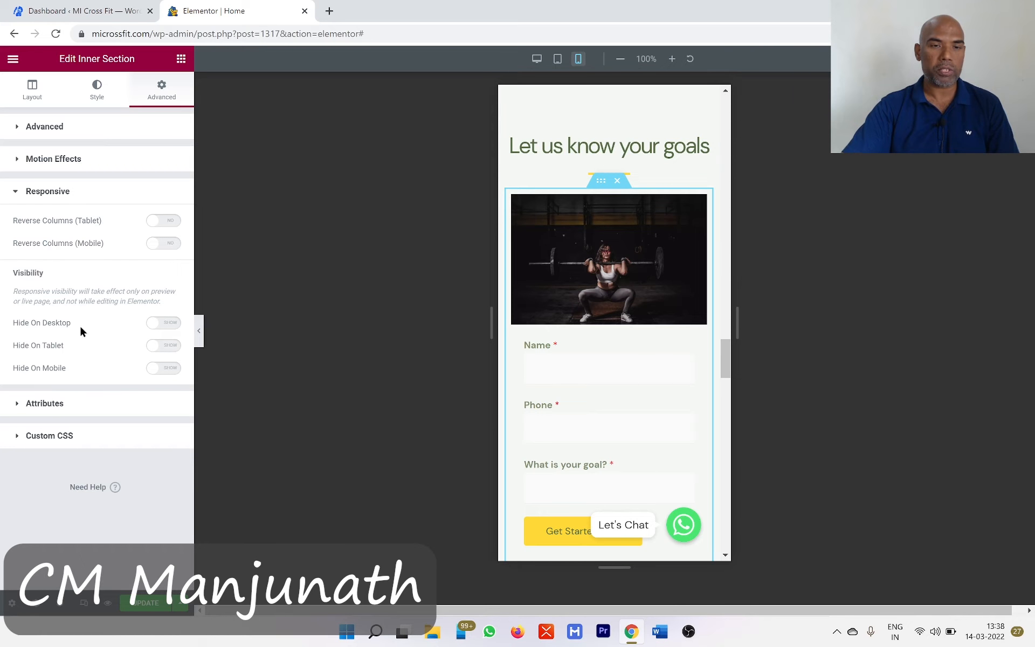
{"action": "left_click", "coordinate": [168, 247]}
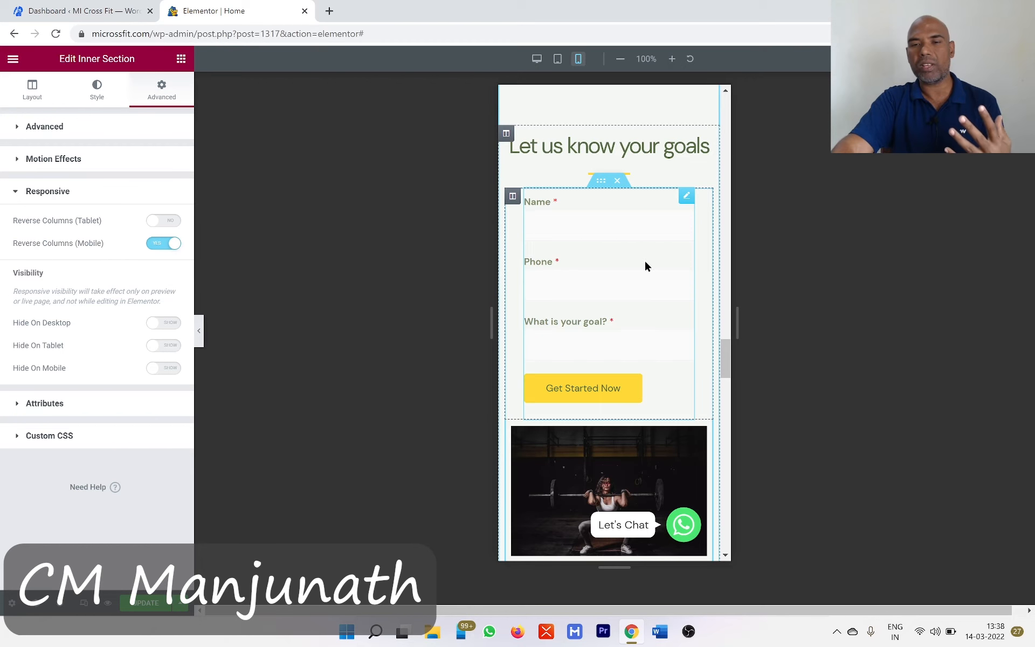
- Turn off Hide On Mobile for the gym photo carousel column in the About Us section
{"action": "scroll", "coordinate": [646, 266], "scroll_direction": "down", "scroll_amount": 2}
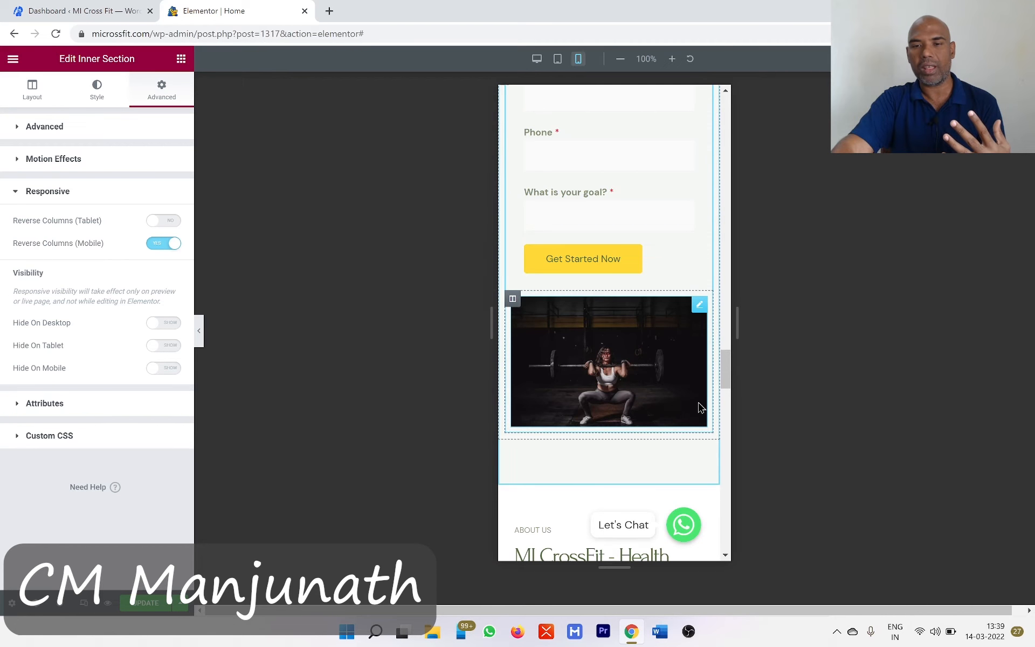
{"action": "scroll", "coordinate": [700, 407], "scroll_direction": "down", "scroll_amount": 5}
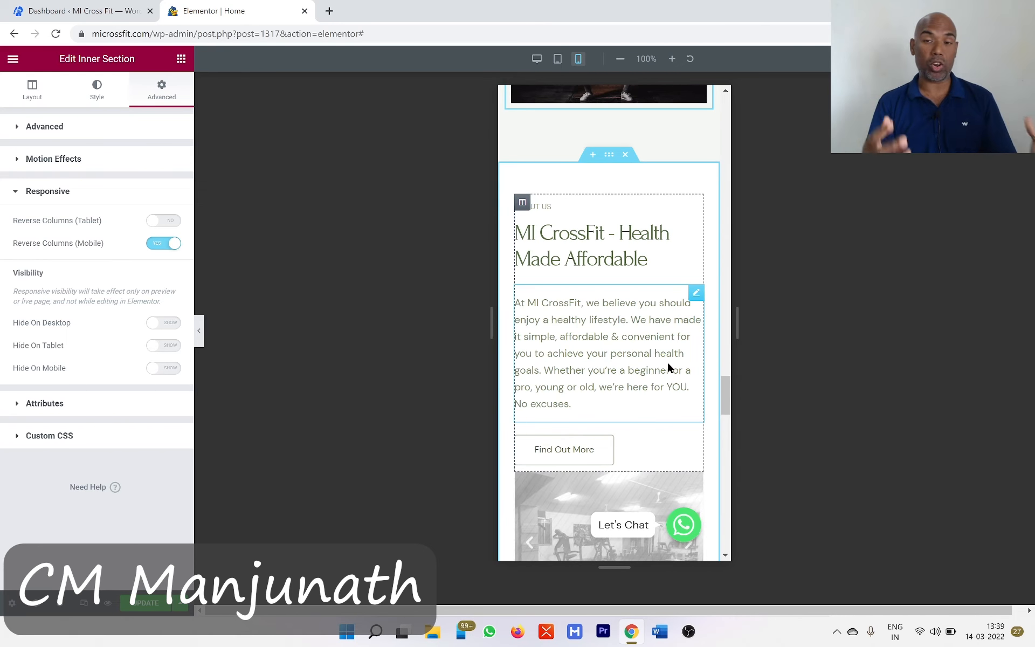
{"action": "scroll", "coordinate": [668, 364], "scroll_direction": "down", "scroll_amount": 4}
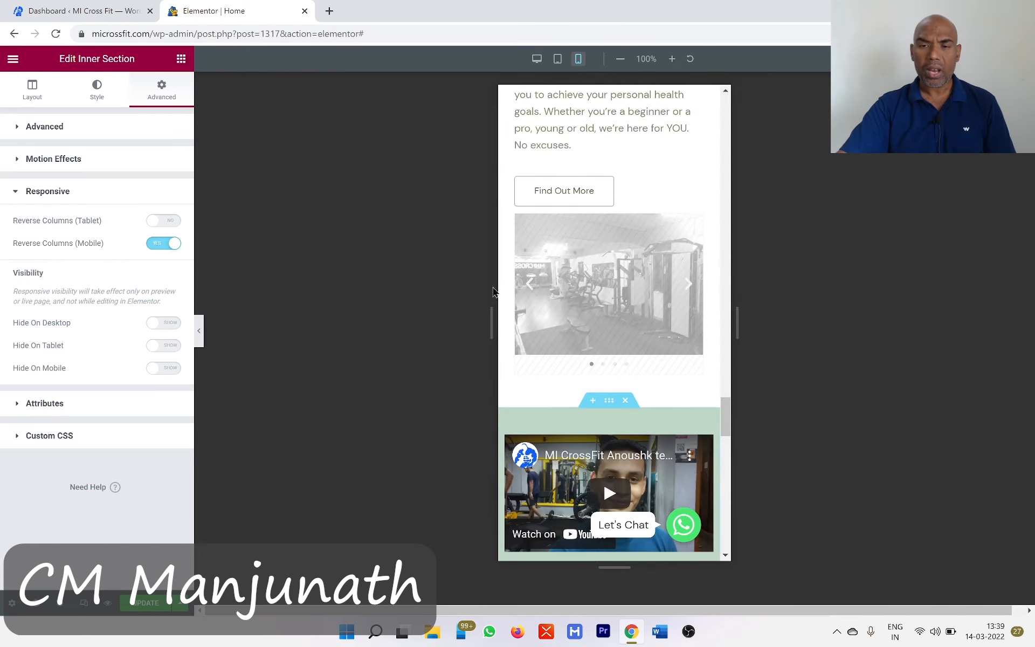
{"action": "left_click", "coordinate": [523, 221]}
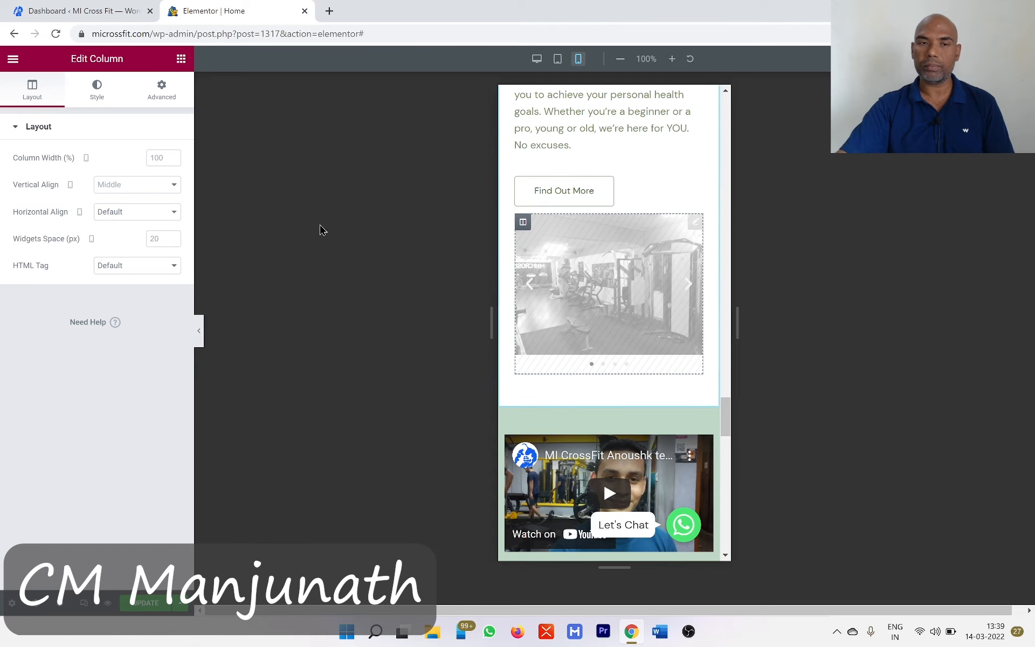
{"action": "left_click", "coordinate": [155, 97]}
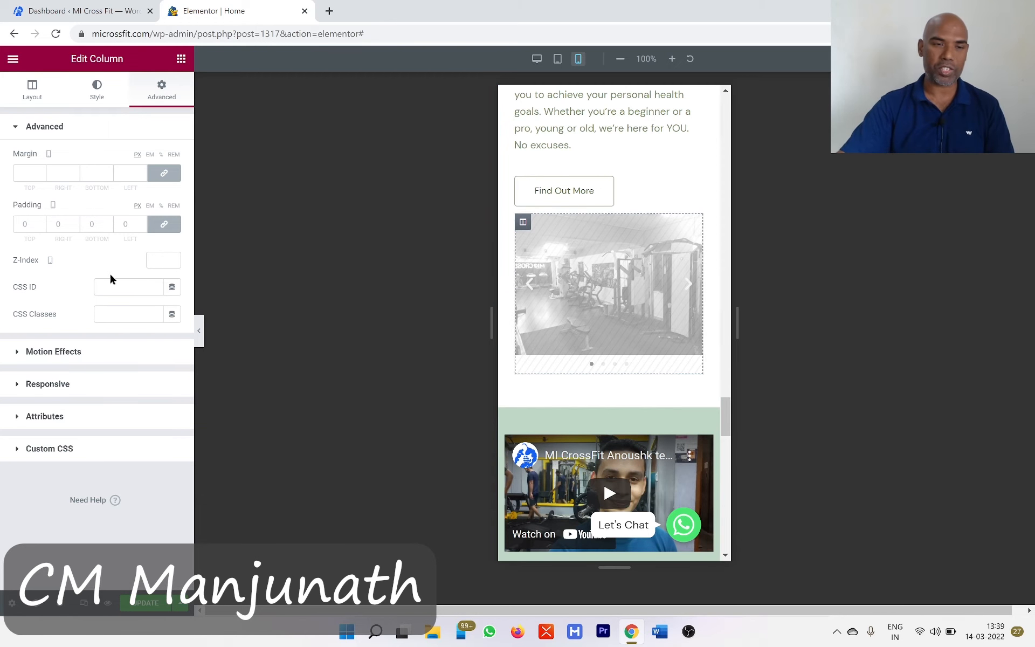
{"action": "left_click", "coordinate": [17, 383]}
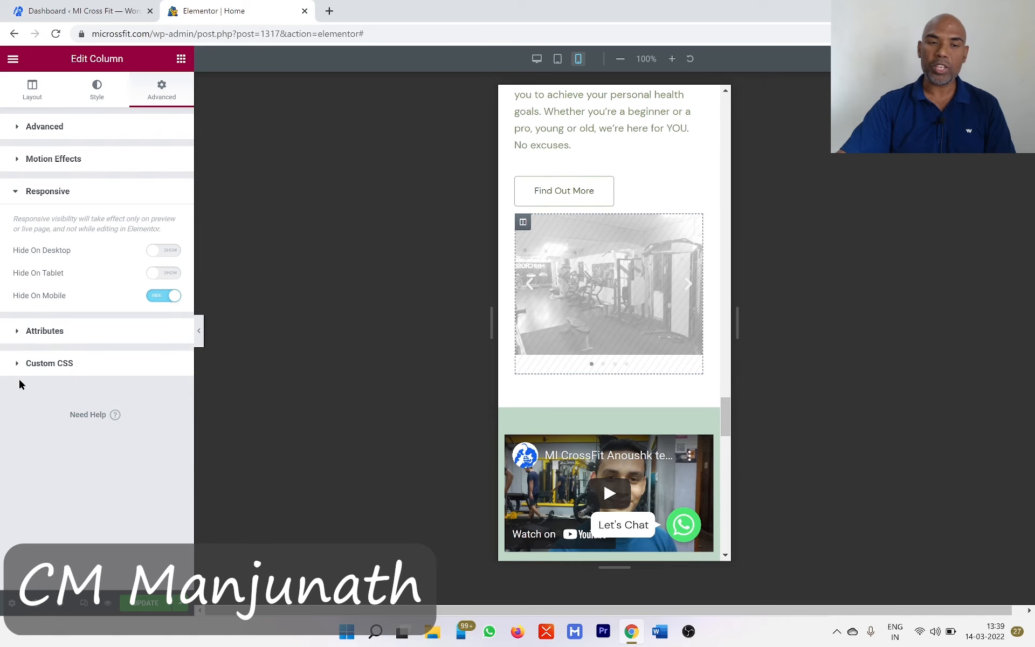
{"action": "left_click", "coordinate": [155, 296]}
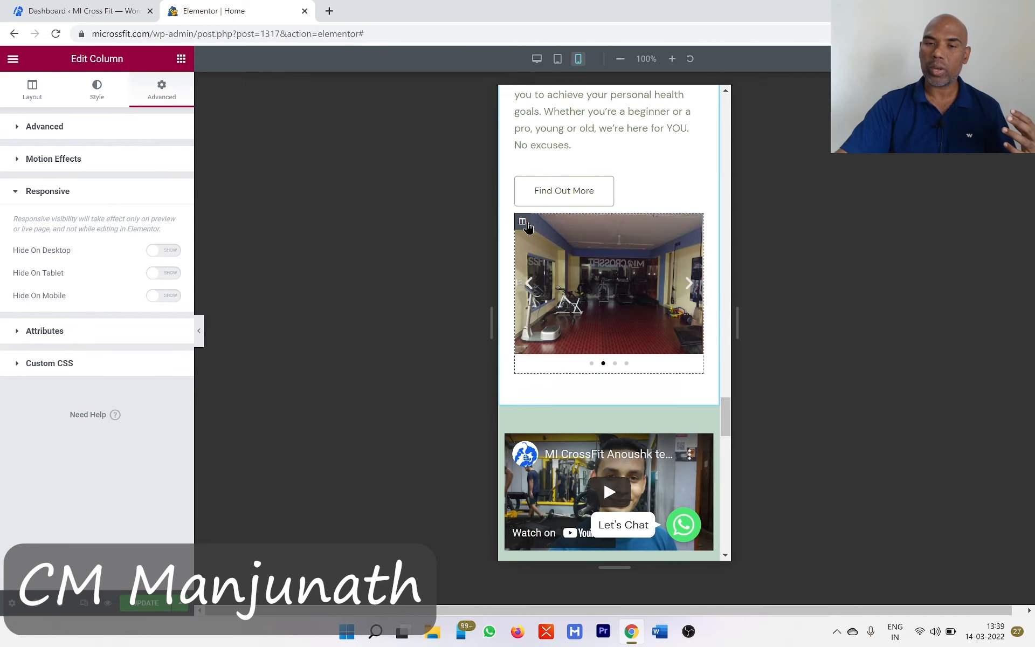
{"action": "left_click", "coordinate": [175, 300]}
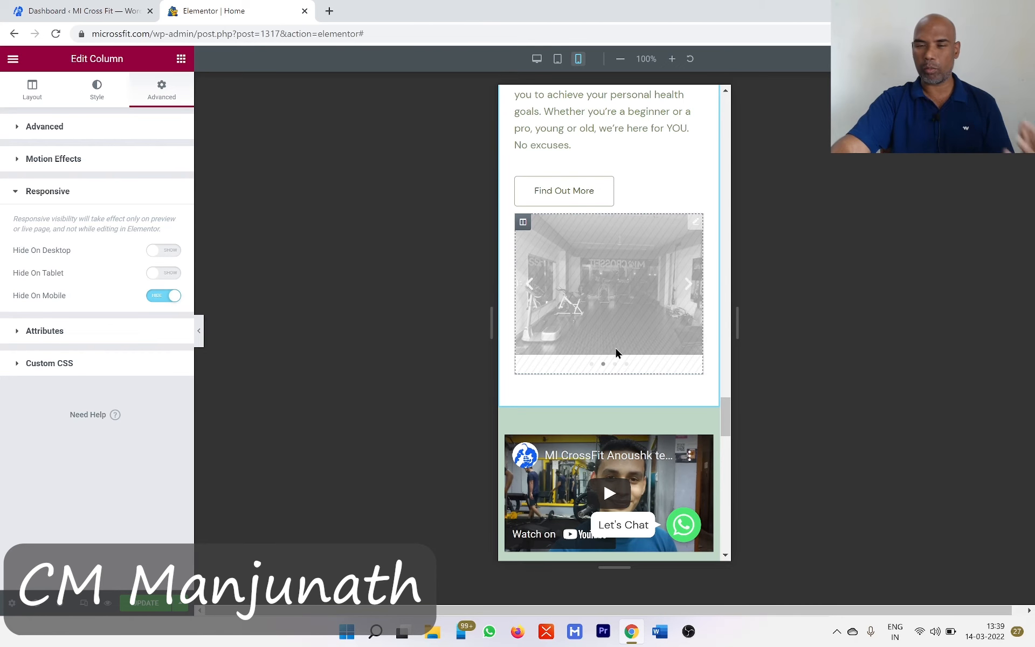
{"action": "left_click", "coordinate": [154, 296]}
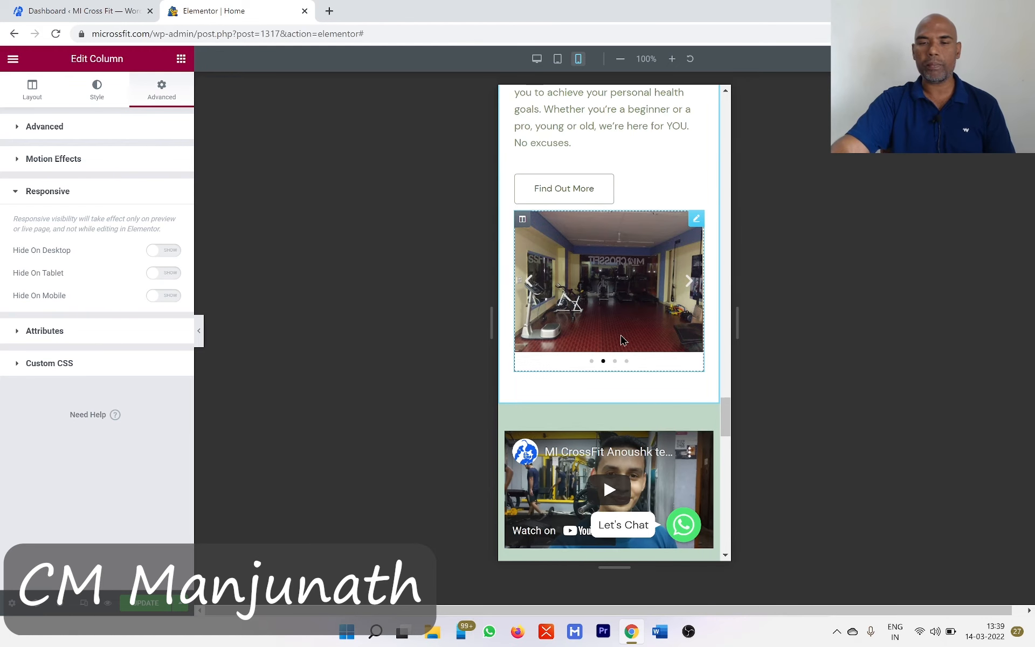
- Set the mobile font size of the weekday and weekend timings text below the map to 20 px and update the page
{"action": "scroll", "coordinate": [620, 334], "scroll_direction": "down", "scroll_amount": 5}
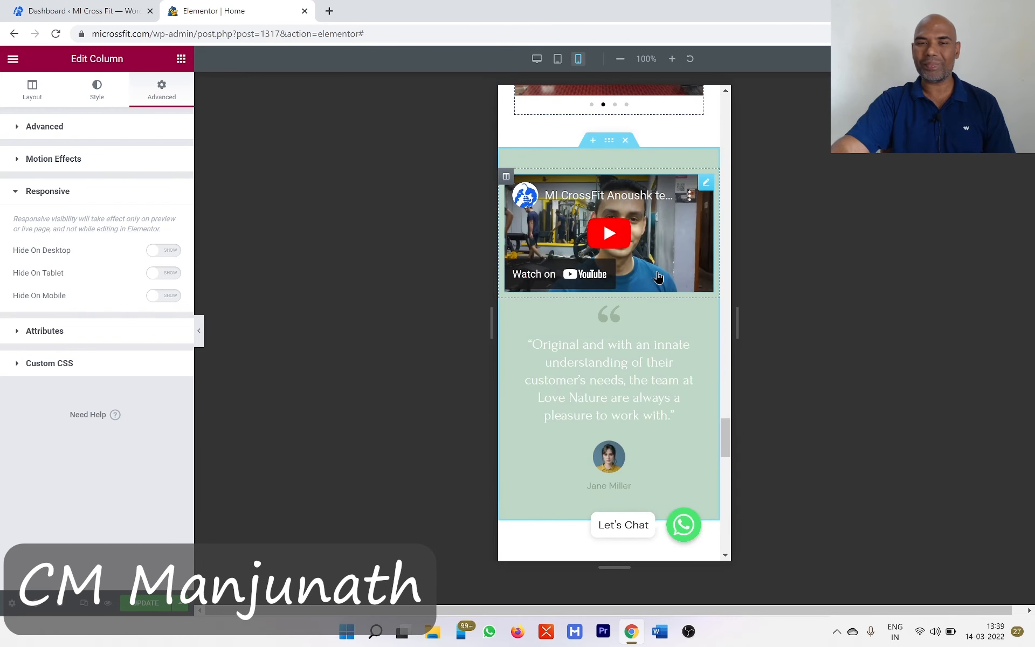
{"action": "scroll", "coordinate": [647, 302], "scroll_direction": "down", "scroll_amount": 2}
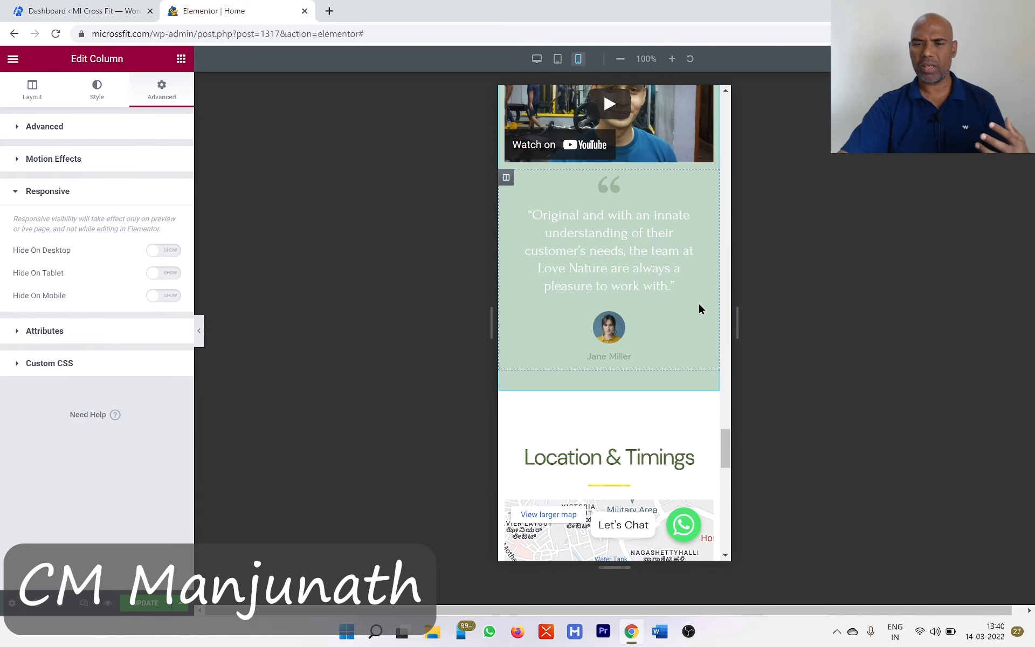
{"action": "scroll", "coordinate": [700, 308], "scroll_direction": "down", "scroll_amount": 3}
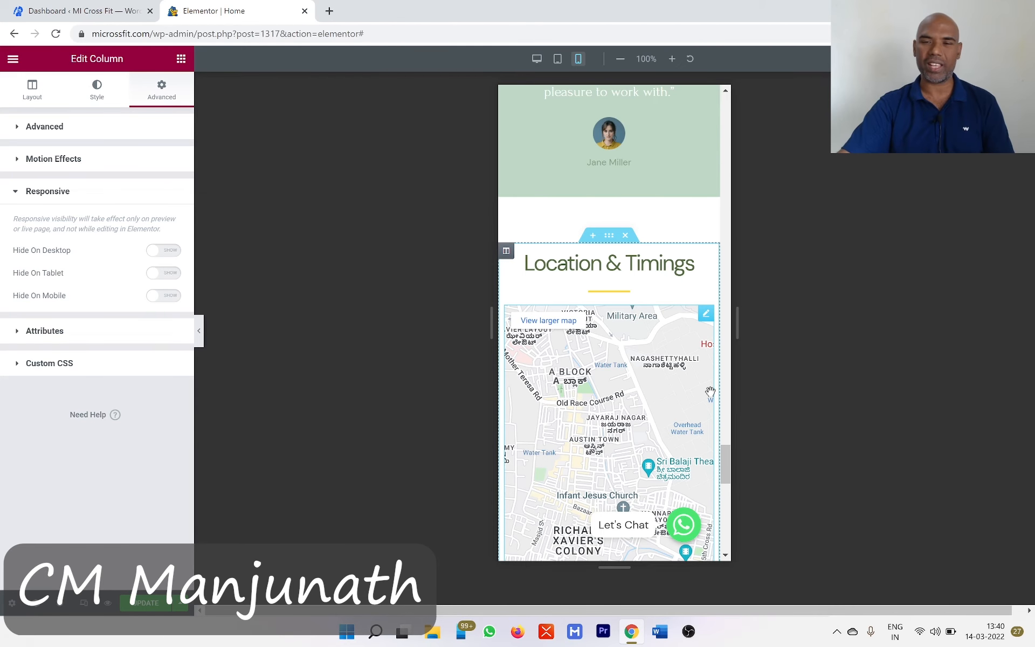
{"action": "scroll", "coordinate": [669, 392], "scroll_direction": "down", "scroll_amount": 2}
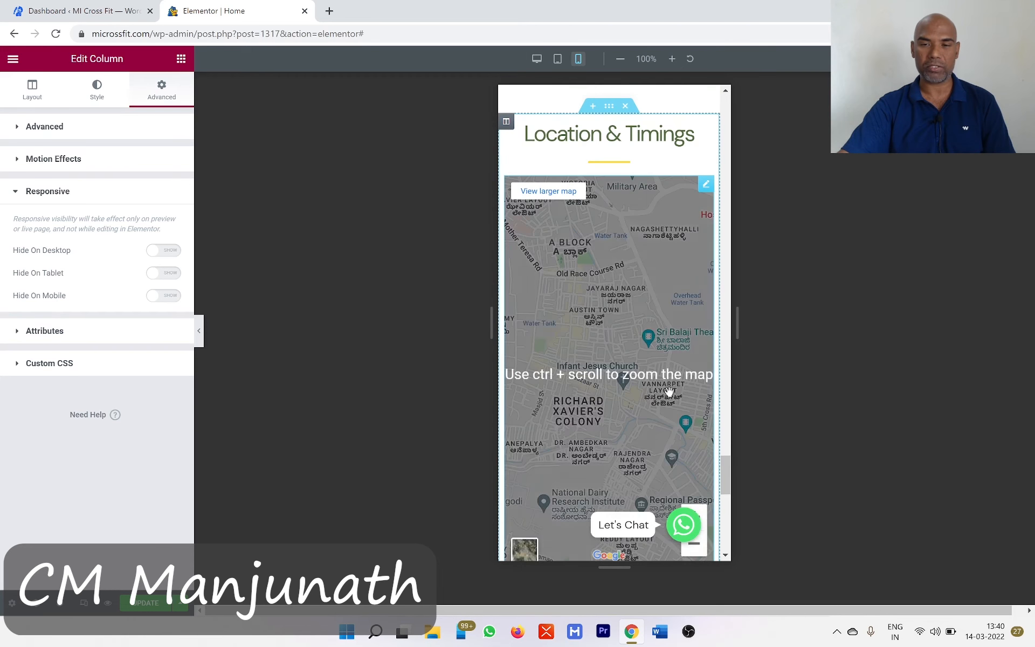
{"action": "scroll", "coordinate": [669, 392], "scroll_direction": "down", "scroll_amount": 6}
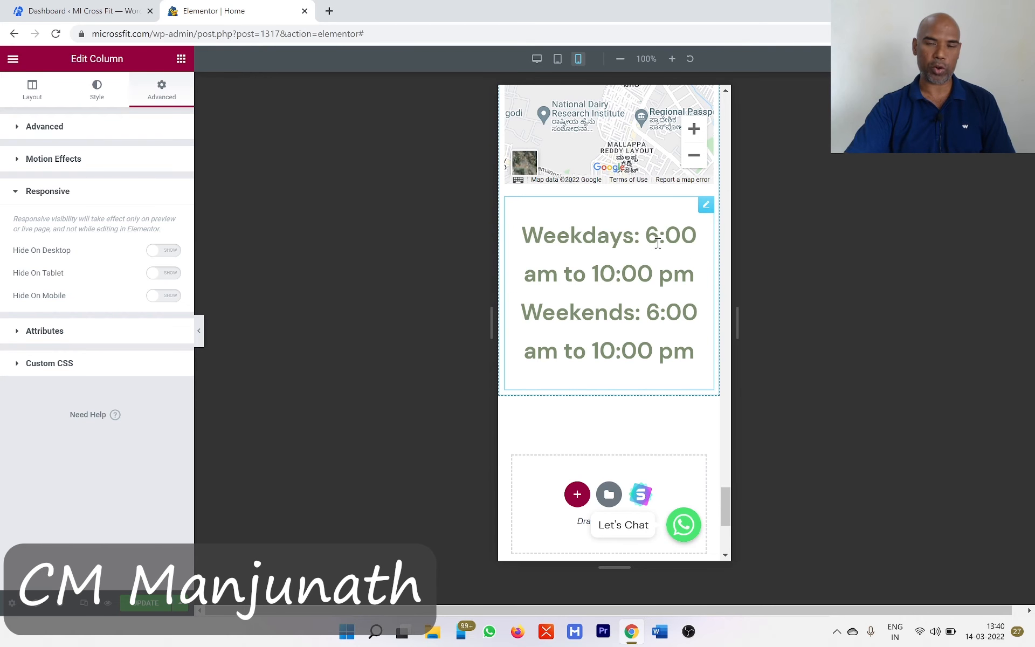
{"action": "left_click", "coordinate": [705, 207]}
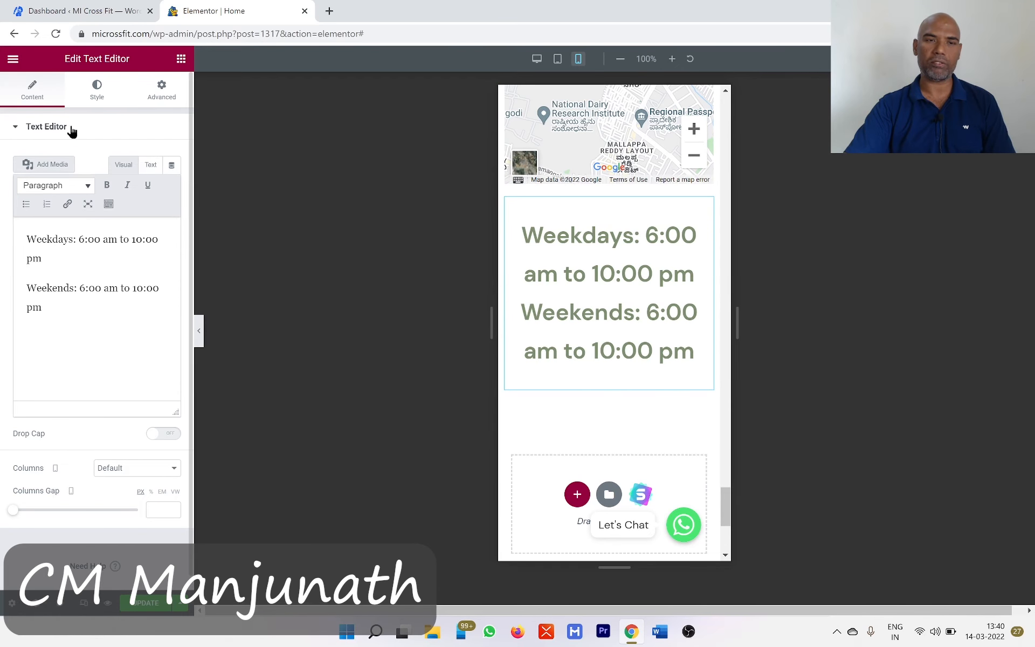
{"action": "left_click", "coordinate": [97, 93]}
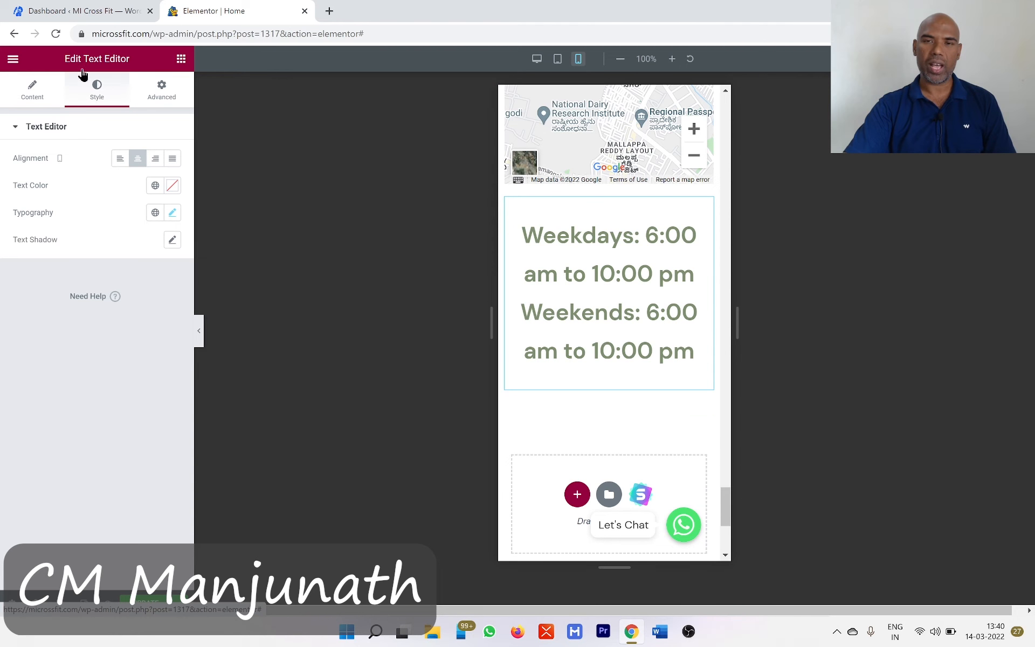
{"action": "left_click", "coordinate": [172, 213]}
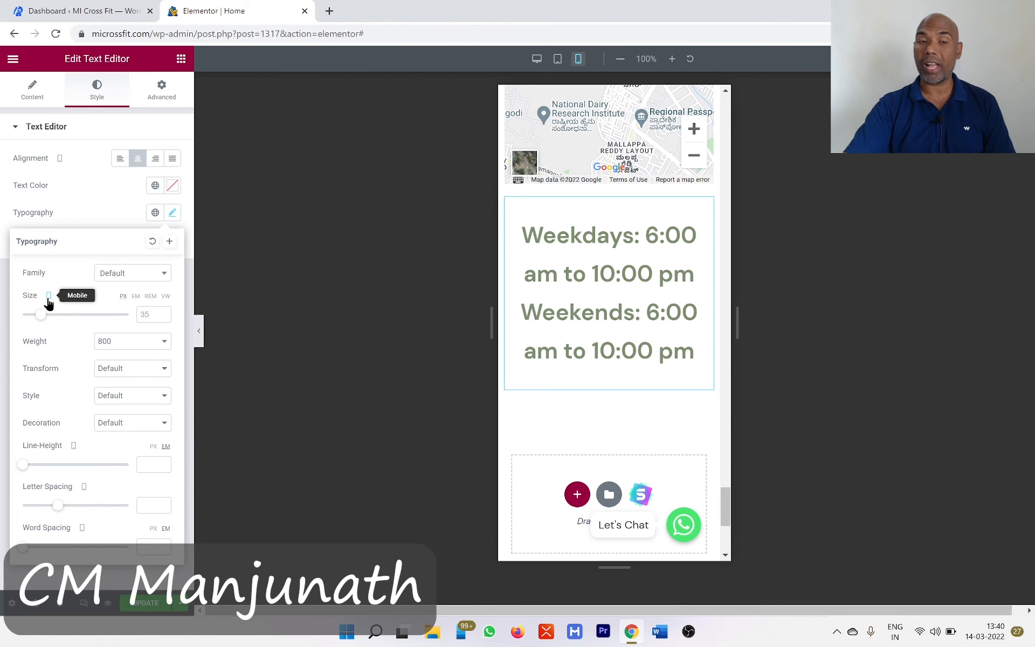
{"action": "left_click", "coordinate": [163, 316]}
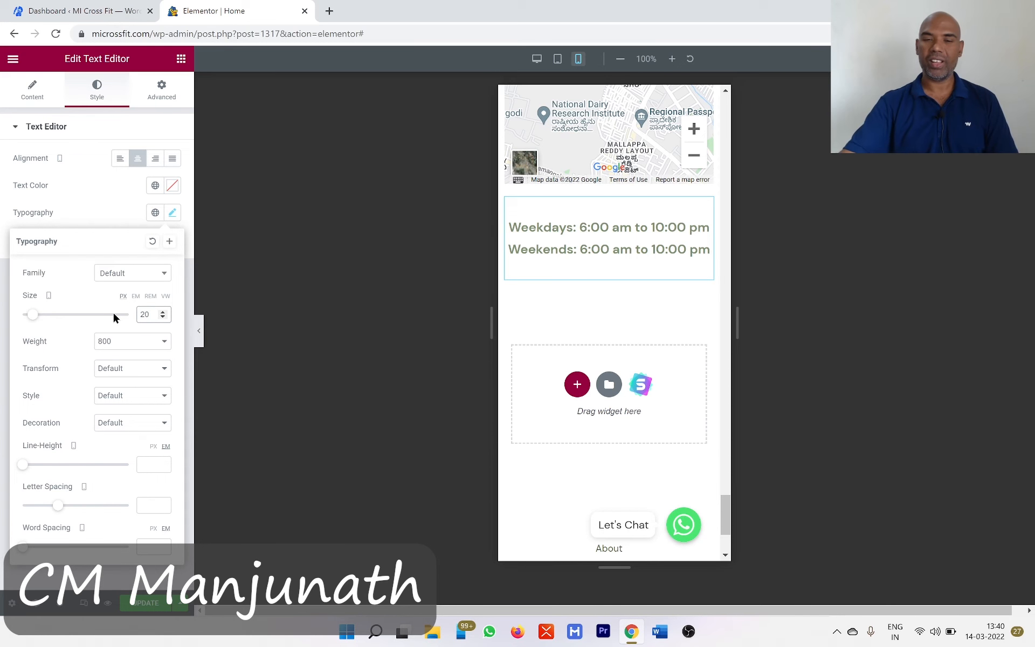
{"action": "left_click", "coordinate": [146, 605]}
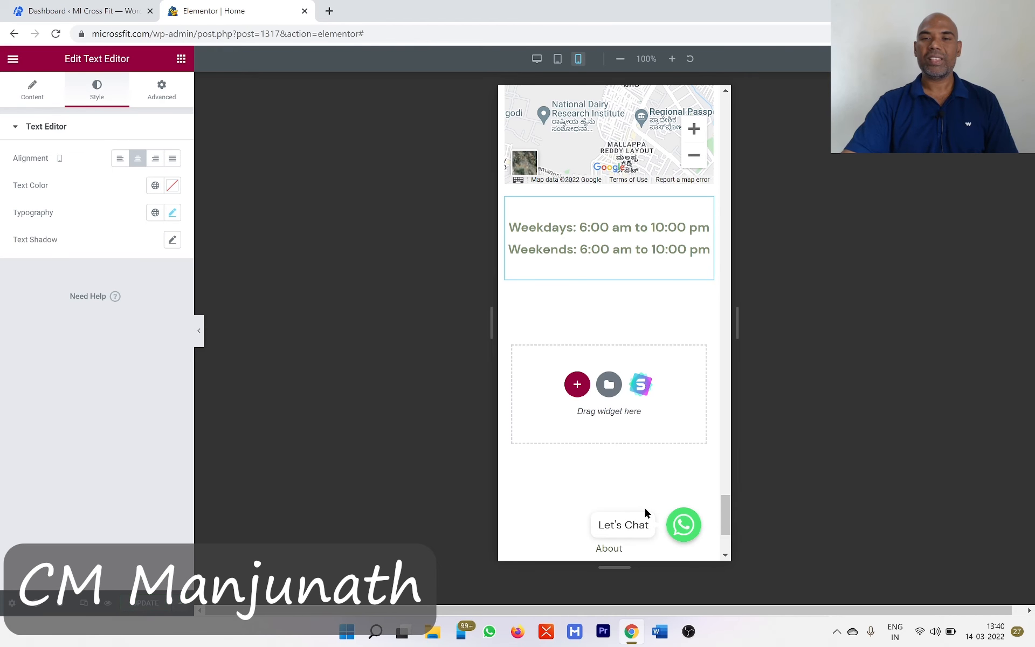
- Review the mobile layout back up to the hero section, including the header logo and menu
{"action": "scroll", "coordinate": [645, 511], "scroll_direction": "up", "scroll_amount": 15}
{"action": "scroll", "coordinate": [646, 511], "scroll_direction": "up", "scroll_amount": 15}
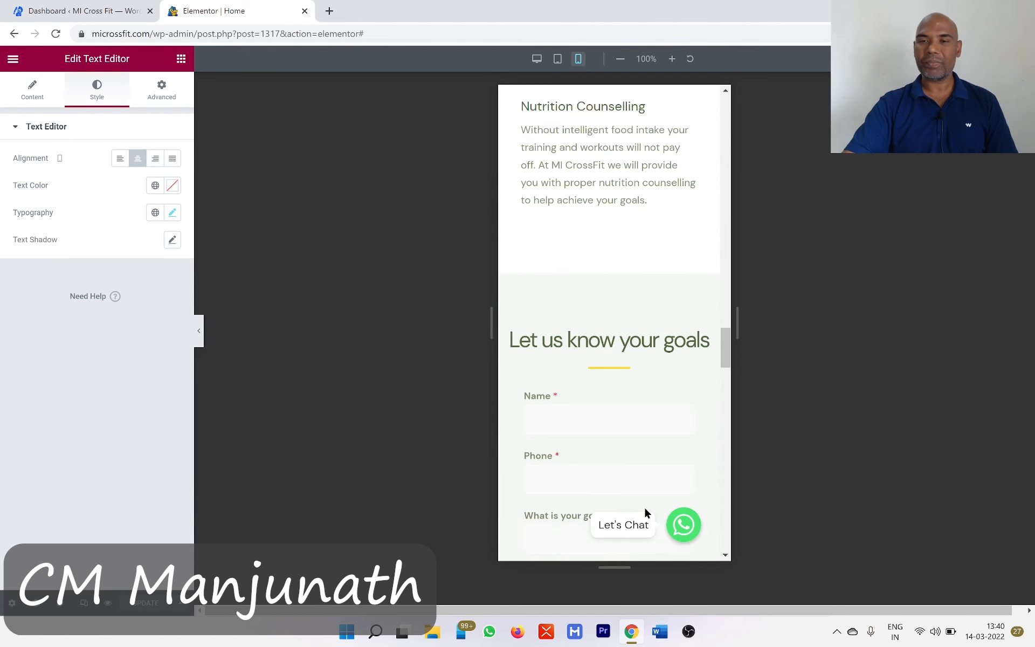
{"action": "scroll", "coordinate": [646, 511], "scroll_direction": "up", "scroll_amount": 10}
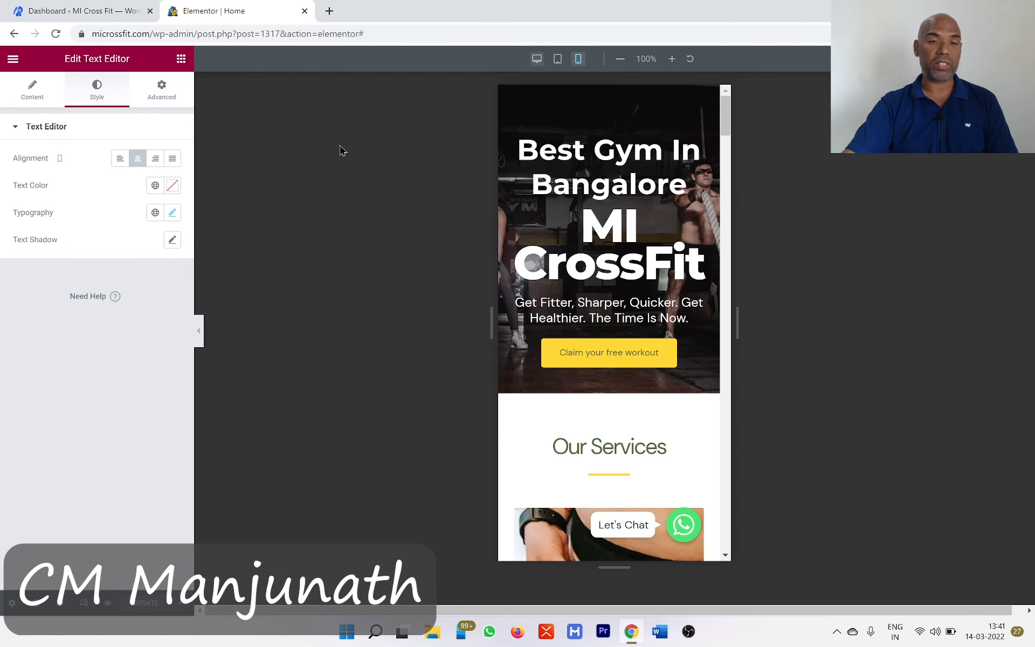
{"action": "left_click", "coordinate": [199, 337]}
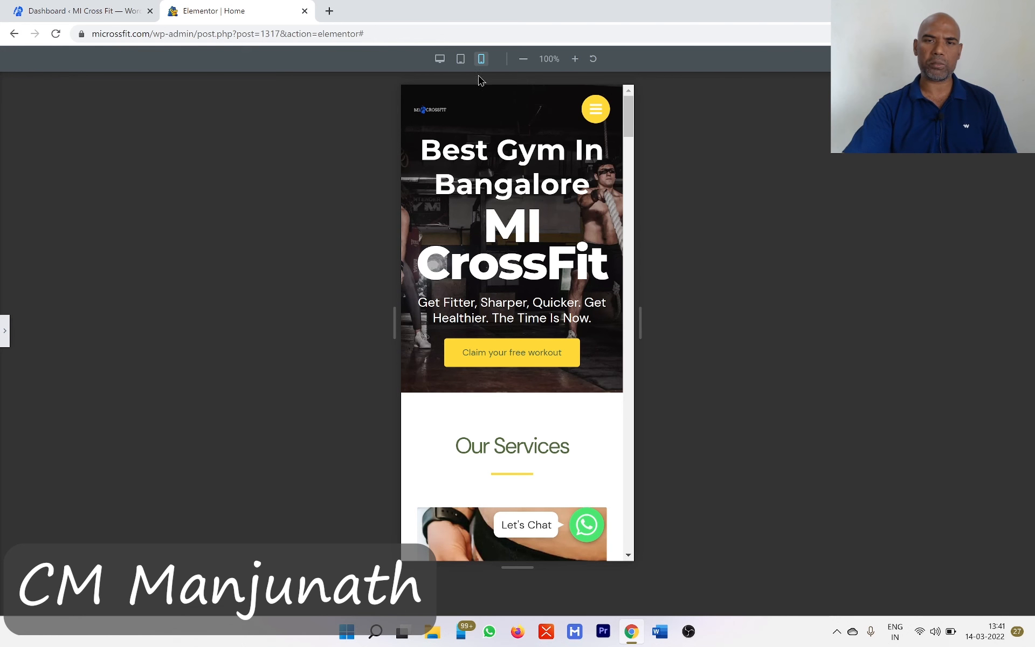
{"action": "left_click", "coordinate": [3, 330]}
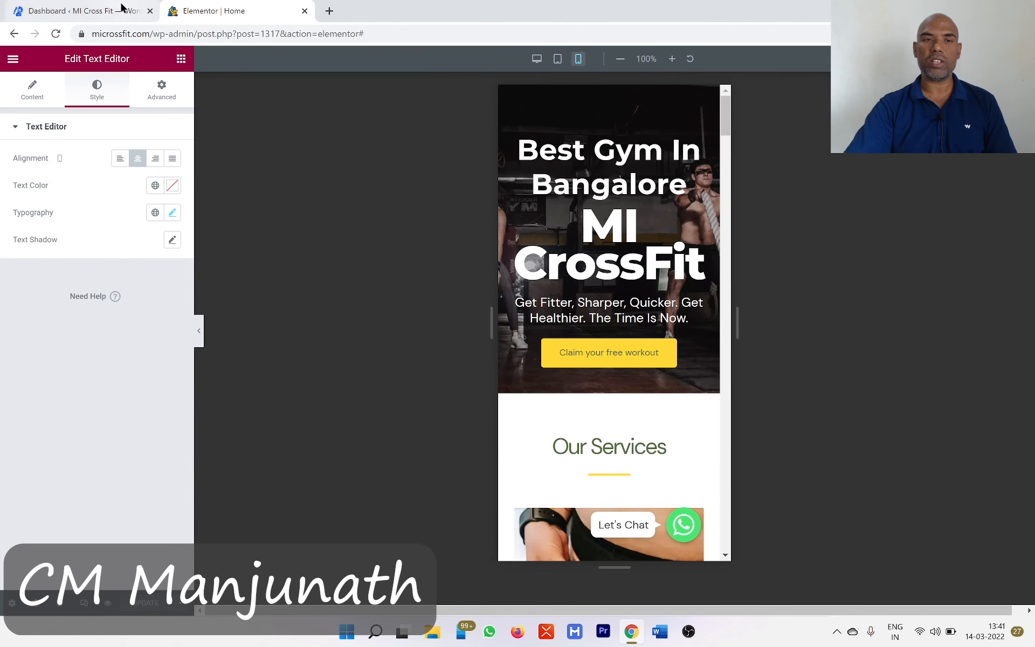
- Open the theme customizer from the WordPress dashboard and bring up the header logo's settings
{"action": "left_click", "coordinate": [65, 13]}
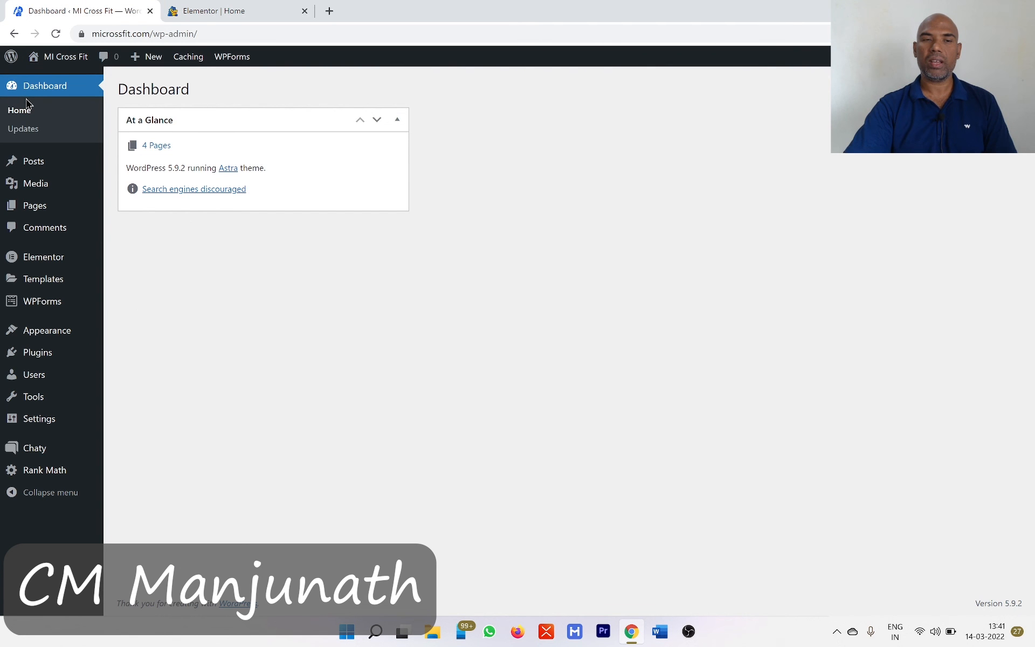
{"action": "mouse_move", "coordinate": [53, 329]}
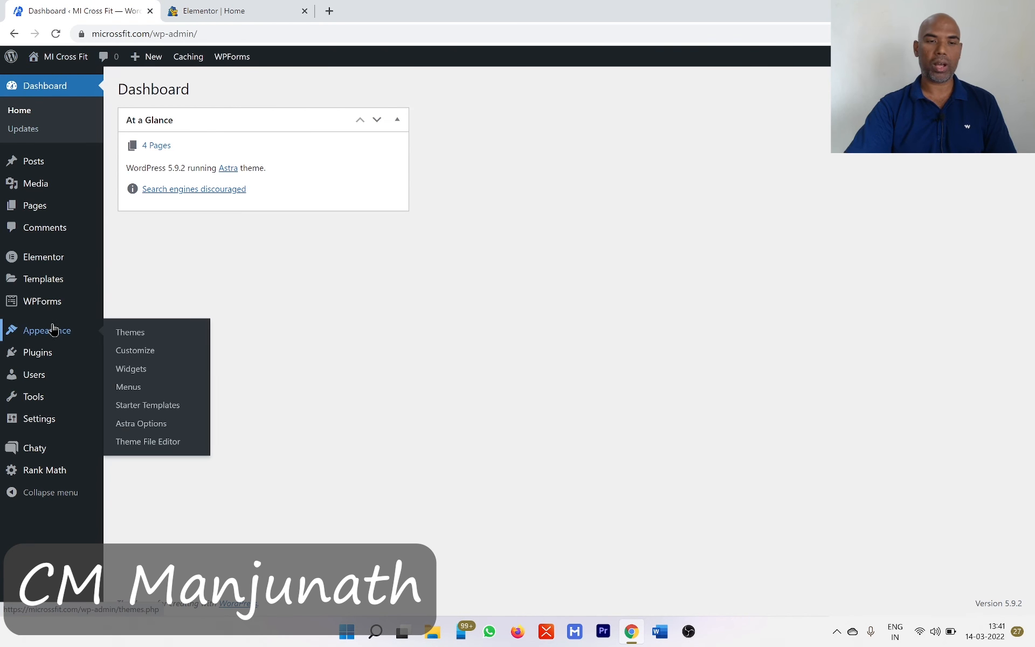
{"action": "left_click", "coordinate": [141, 351]}
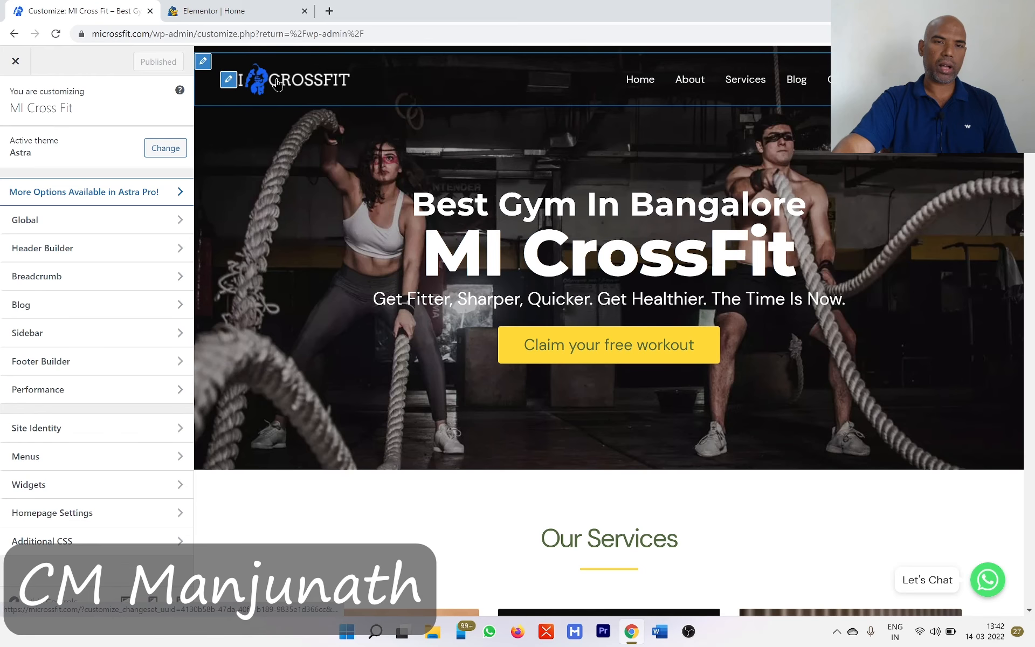
{"action": "left_click", "coordinate": [230, 80]}
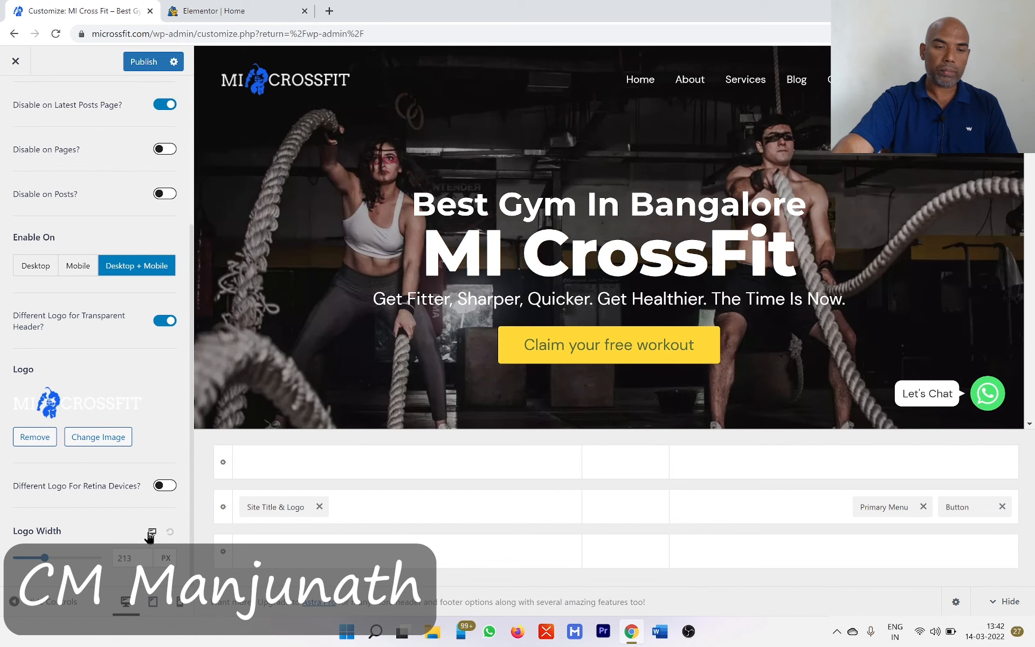
- Set the transparent header logo's width for tablet to about 236 px
{"action": "left_click", "coordinate": [153, 532]}
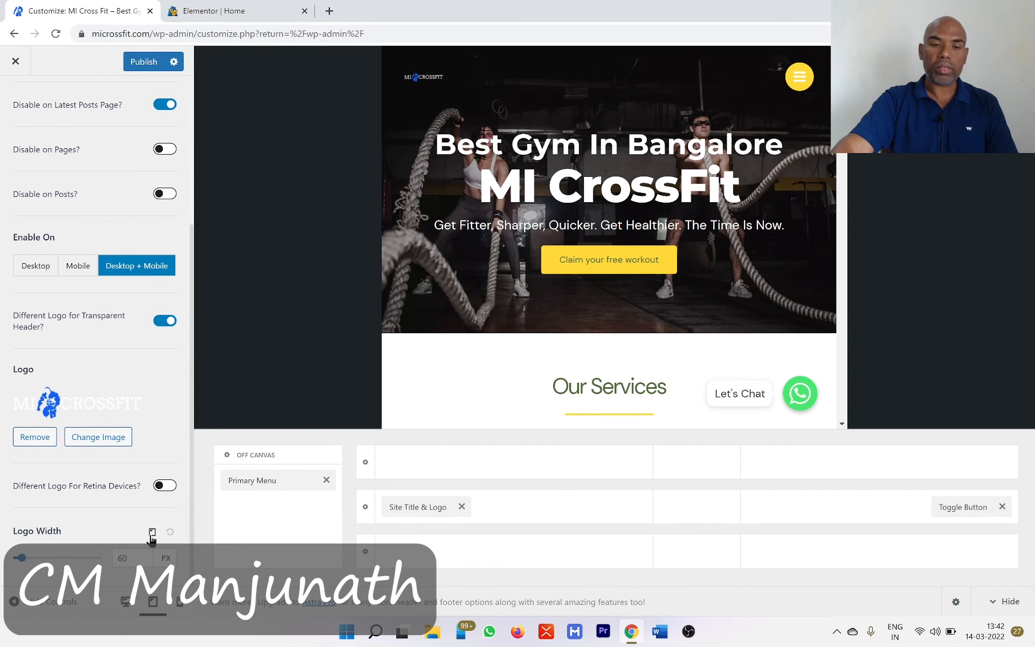
{"action": "left_click", "coordinate": [152, 532]}
{"action": "left_click", "coordinate": [152, 534]}
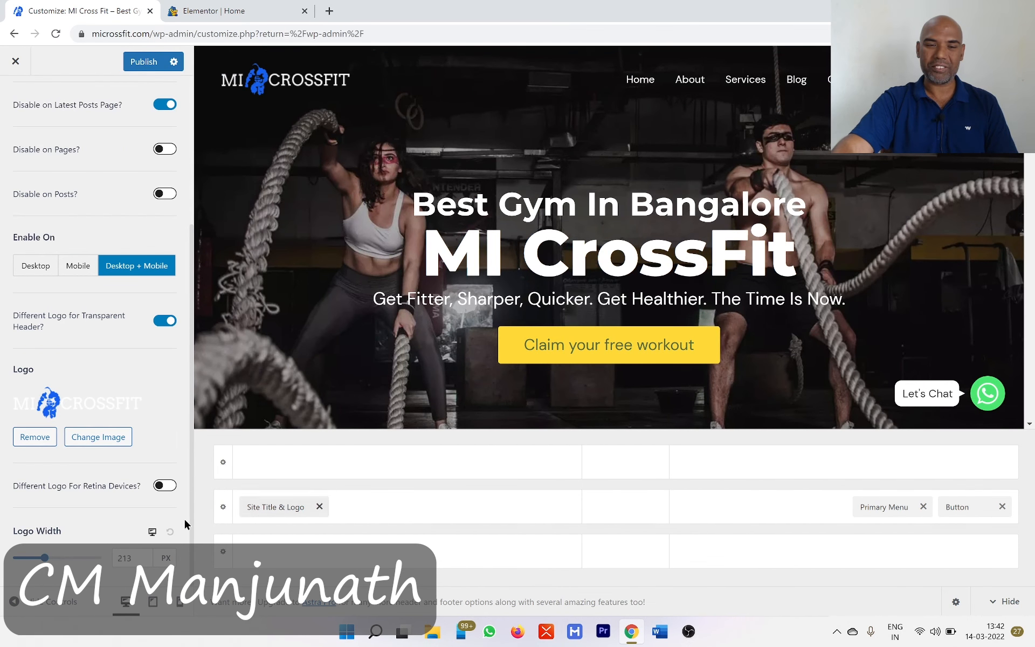
{"action": "left_click", "coordinate": [152, 533]}
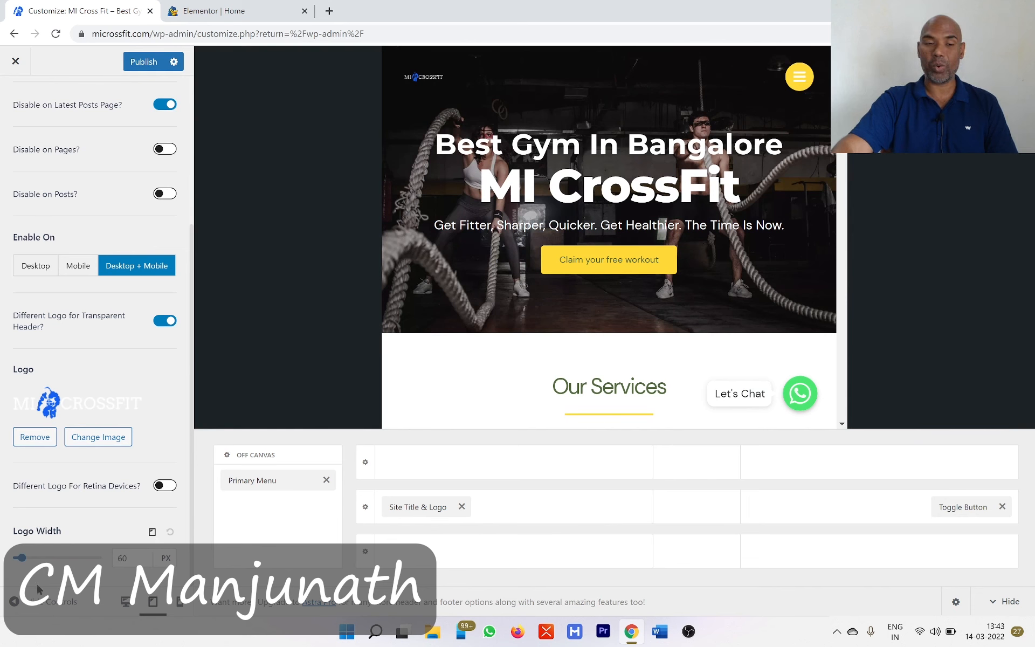
{"action": "left_click_drag", "start_coordinate": [21, 559], "coordinate": [43, 561]}
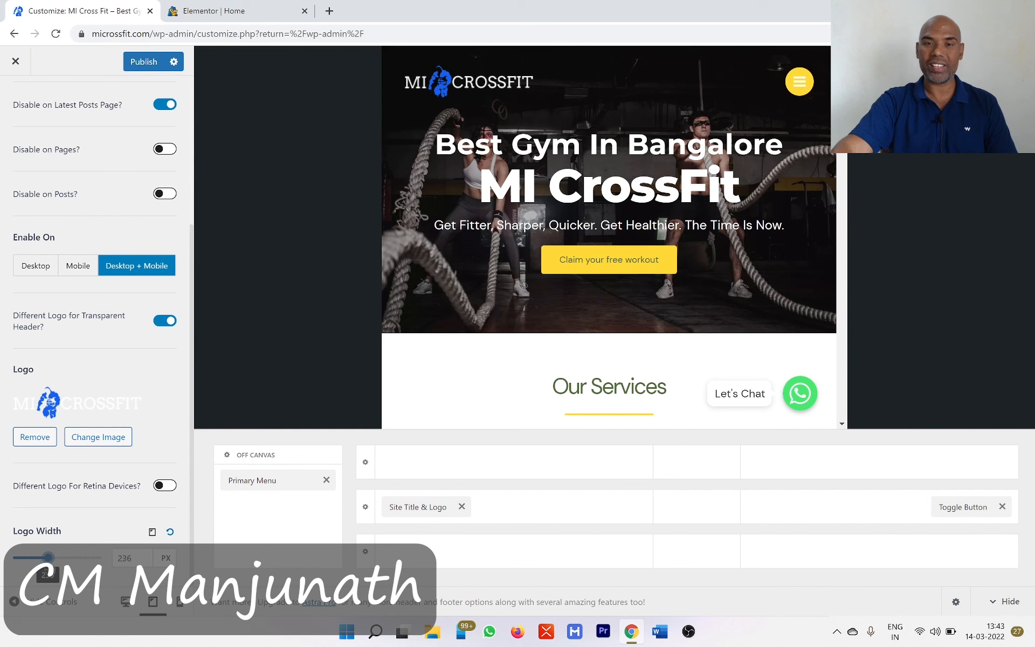
- Set the transparent header logo's width for mobile to 160 px and publish the customizer changes
{"action": "left_click", "coordinate": [153, 533]}
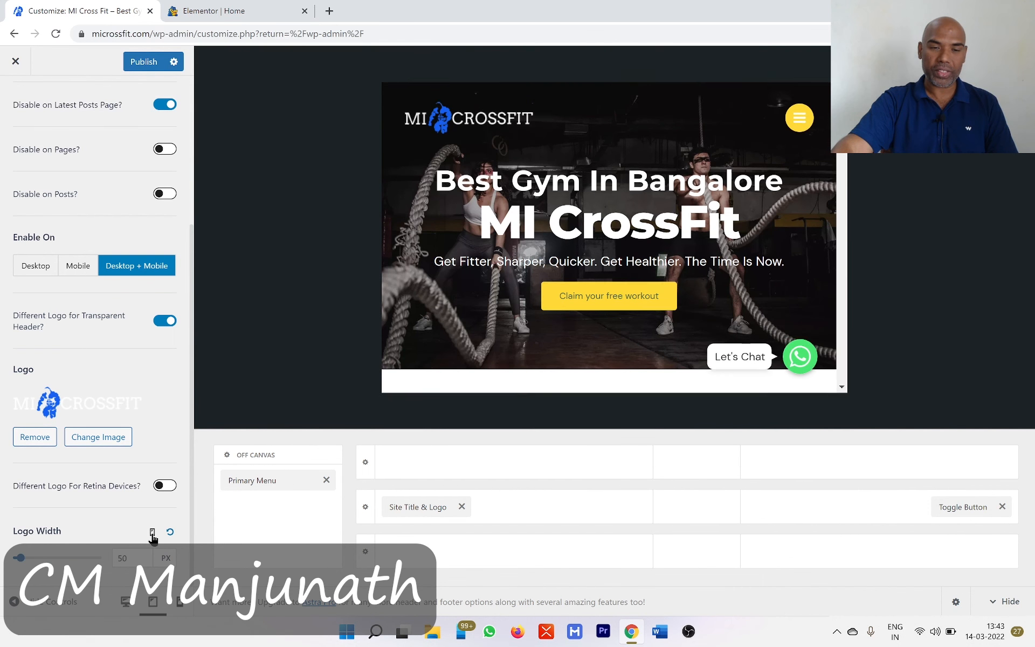
{"action": "mouse_move", "coordinate": [544, 123]}
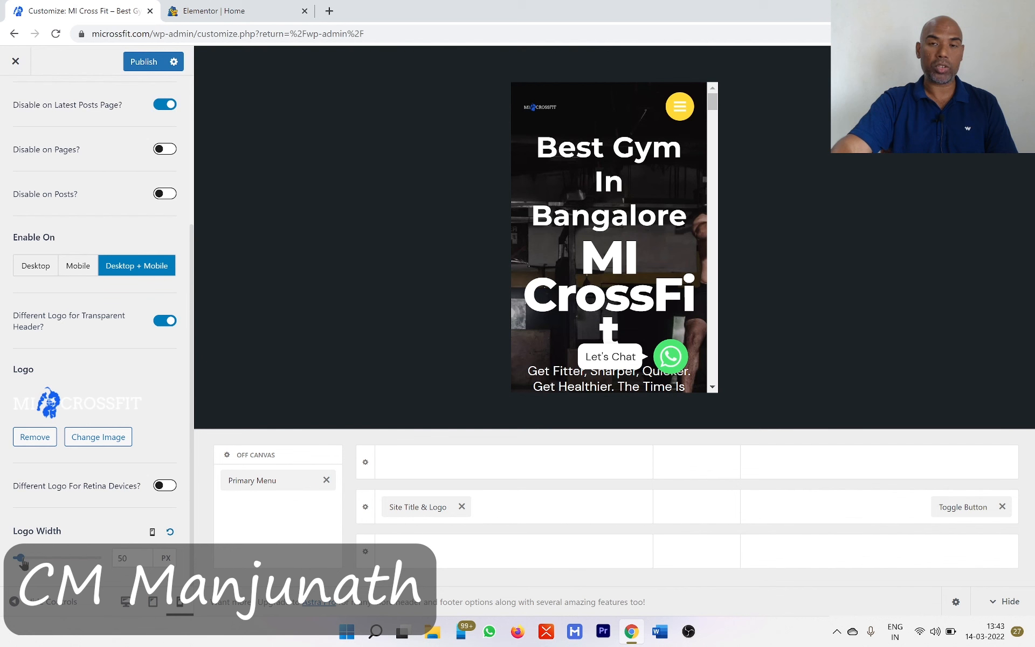
{"action": "mouse_move", "coordinate": [21, 562]}
{"action": "left_mouse_down"}
{"action": "mouse_move", "coordinate": [51, 566]}
{"action": "mouse_move", "coordinate": [36, 558]}
{"action": "left_mouse_up"}
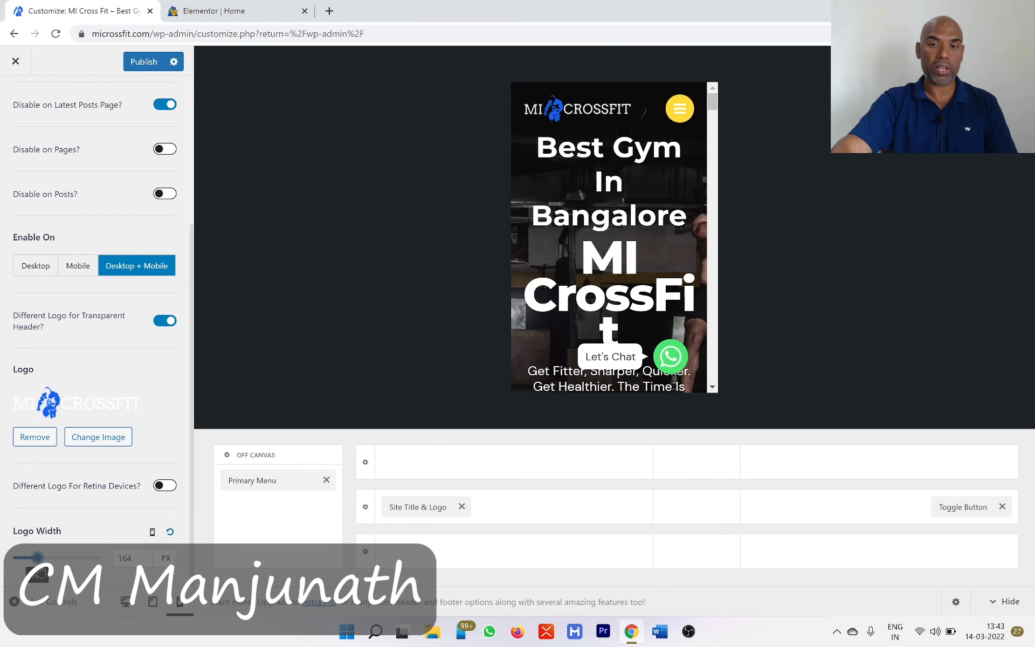
{"action": "left_click", "coordinate": [141, 61]}
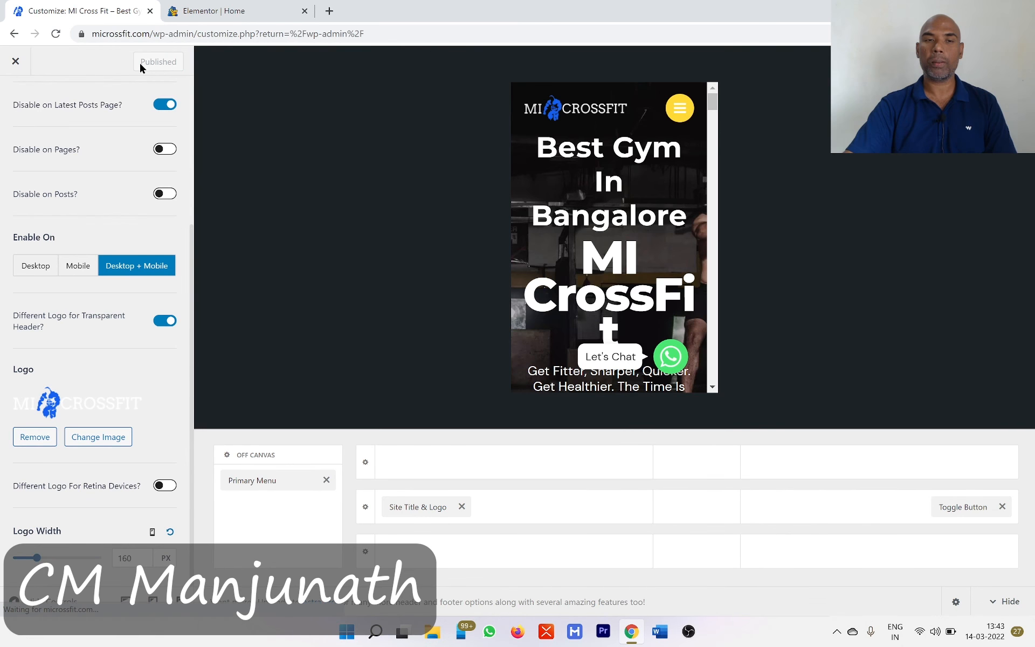